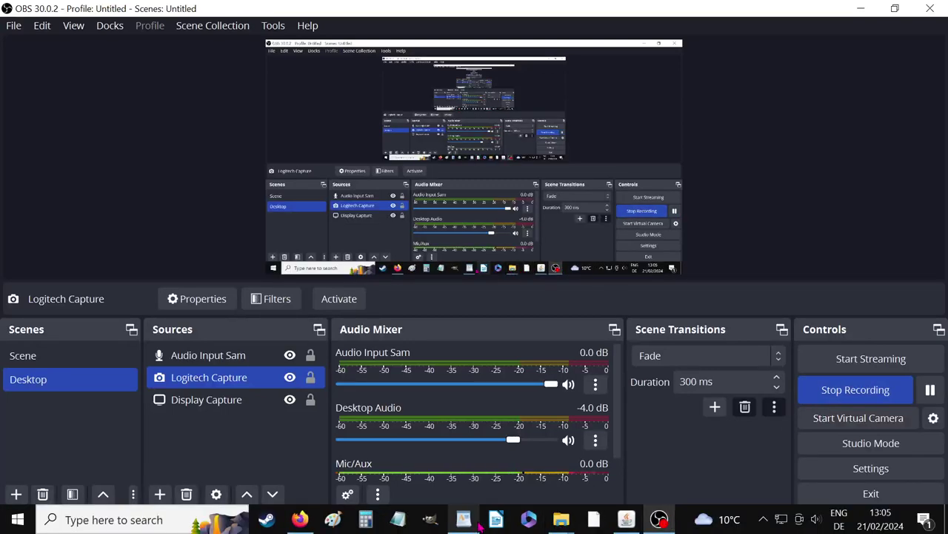
- Switch to the WordPad rules document and highlight the Supercharger title at its beginning
{"action": "left_click", "coordinate": [464, 519]}
{"action": "scroll", "coordinate": [630, 279], "scroll_direction": "up", "scroll_amount": 6}
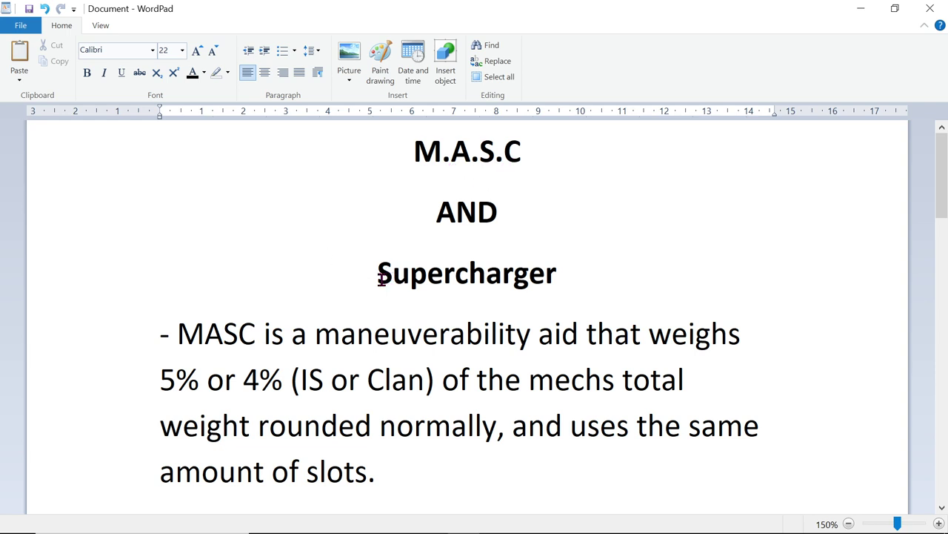
{"action": "left_click_drag", "start_coordinate": [378, 278], "coordinate": [557, 271]}
{"action": "left_click", "coordinate": [586, 289]}
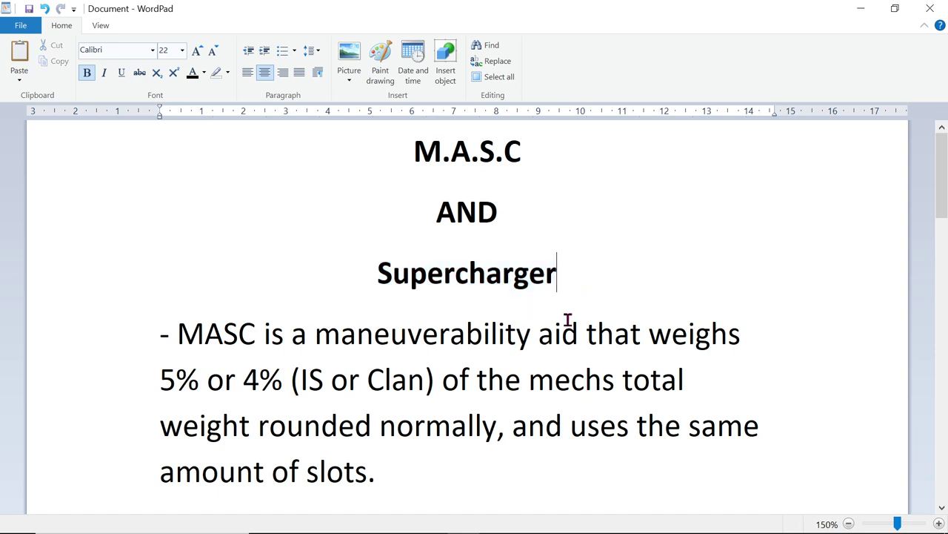
- Read the paragraphs on the weight and slots of MASC and the Supercharger
{"action": "scroll", "coordinate": [560, 331], "scroll_direction": "down", "scroll_amount": 5}
{"action": "scroll", "coordinate": [436, 338], "scroll_direction": "up", "scroll_amount": 5}
{"action": "scroll", "coordinate": [828, 352], "scroll_direction": "down", "scroll_amount": 2}
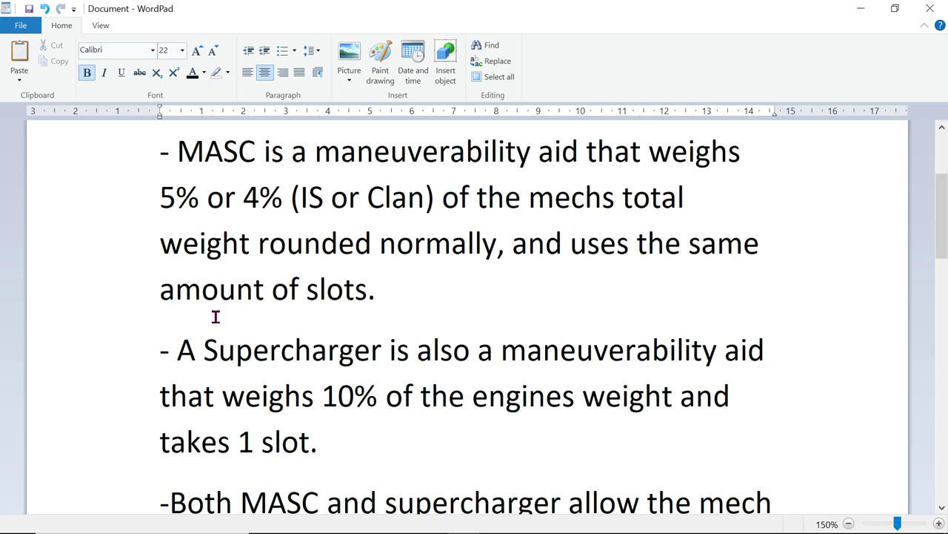
{"action": "scroll", "coordinate": [499, 294], "scroll_direction": "up", "scroll_amount": 3}
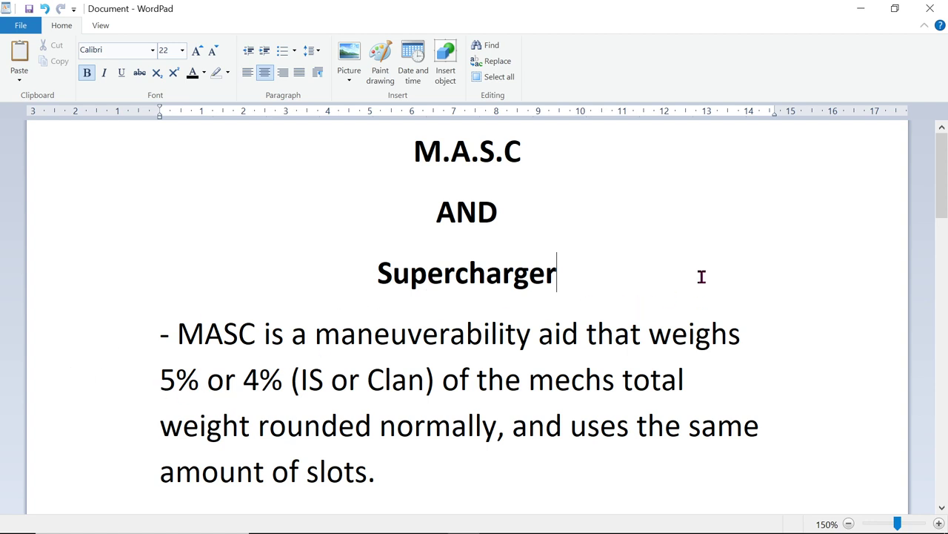
{"action": "scroll", "coordinate": [702, 276], "scroll_direction": "down", "scroll_amount": 3}
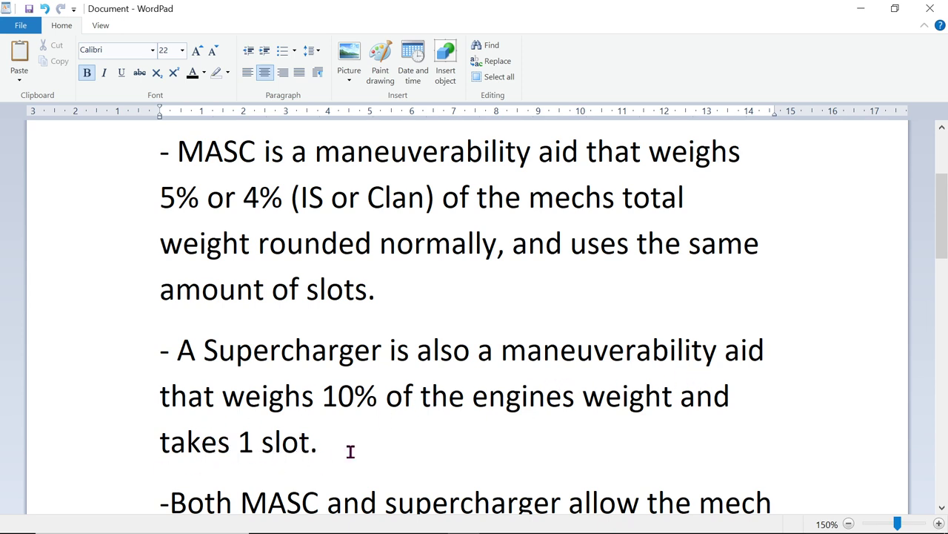
{"action": "scroll", "coordinate": [354, 443], "scroll_direction": "down", "scroll_amount": 1}
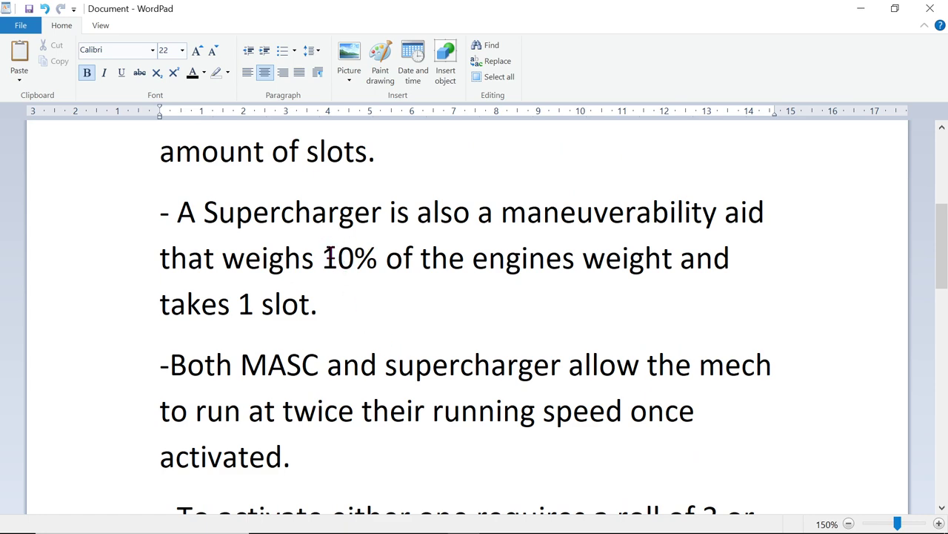
{"action": "scroll", "coordinate": [340, 277], "scroll_direction": "up", "scroll_amount": 1}
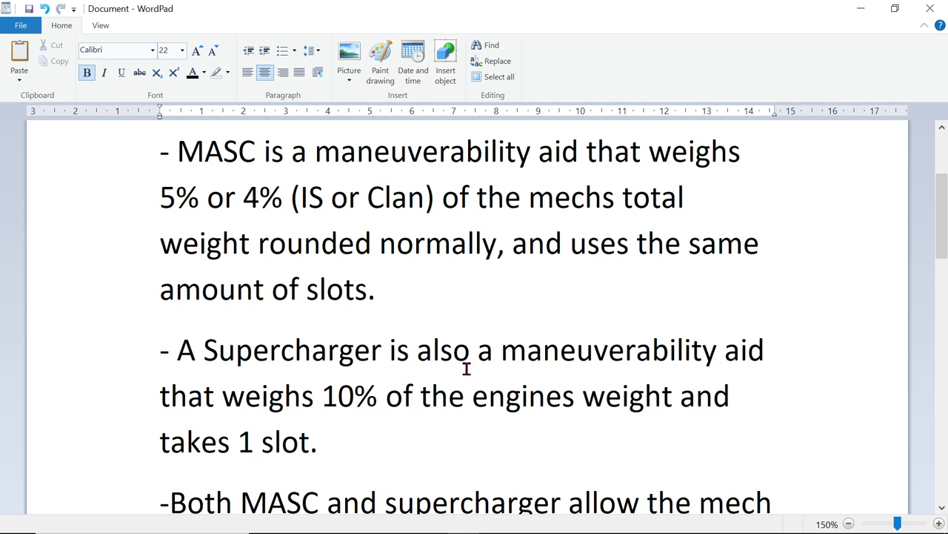
{"action": "scroll", "coordinate": [467, 368], "scroll_direction": "down", "scroll_amount": 1}
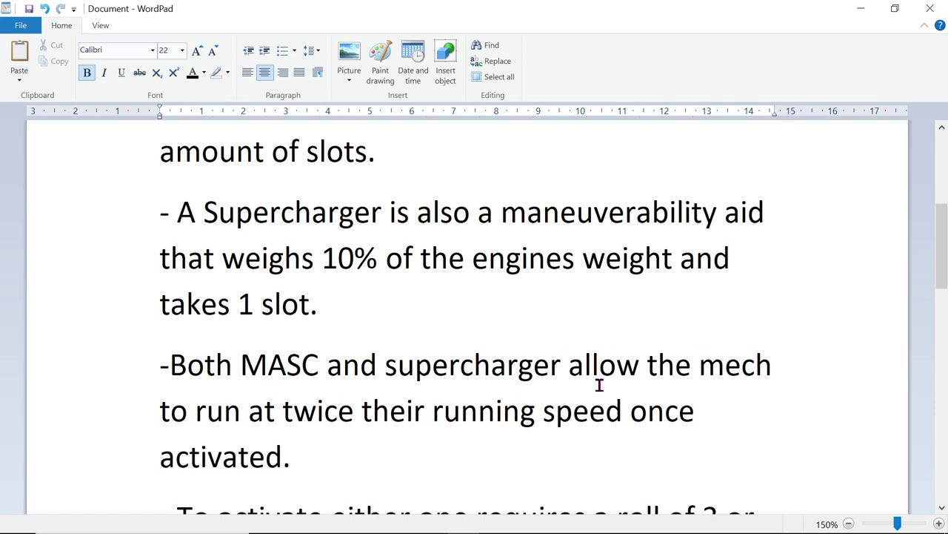
- Replace "running" with "walking" in the sentence about moving at twice the mech's speed
{"action": "left_click_drag", "start_coordinate": [533, 412], "coordinate": [437, 411]}
{"action": "left_click", "coordinate": [436, 411]}
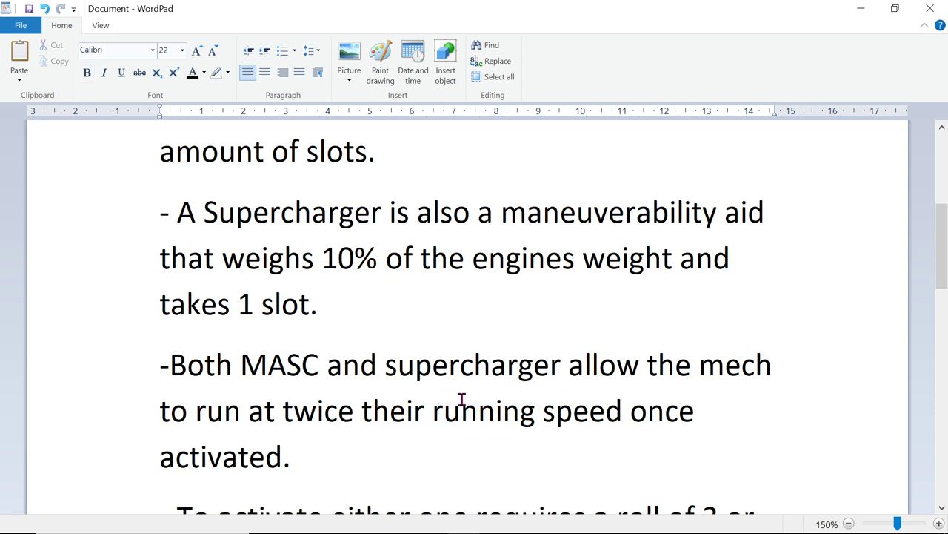
{"action": "left_click_drag", "start_coordinate": [532, 415], "coordinate": [440, 428]}
{"action": "type", "text": "walki"}
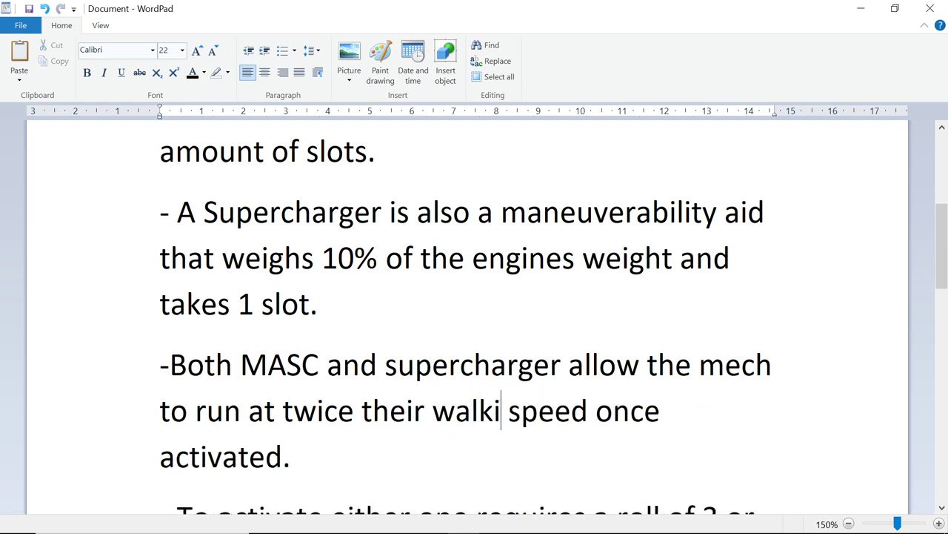
{"action": "type", "text": "ng"}
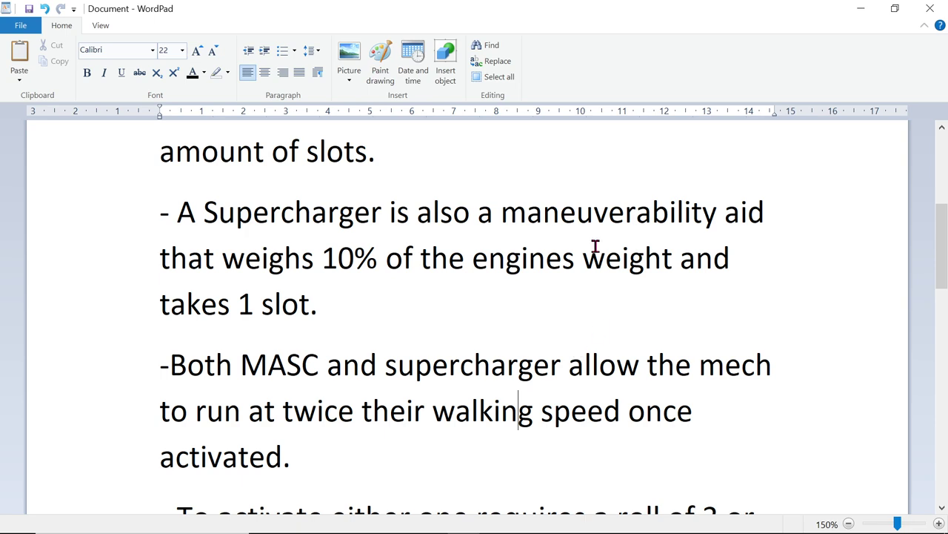
- Highlight the paragraph on activation rolls and review it together with the neighbouring speed and cool-down rules
{"action": "scroll", "coordinate": [597, 250], "scroll_direction": "down", "scroll_amount": 3}
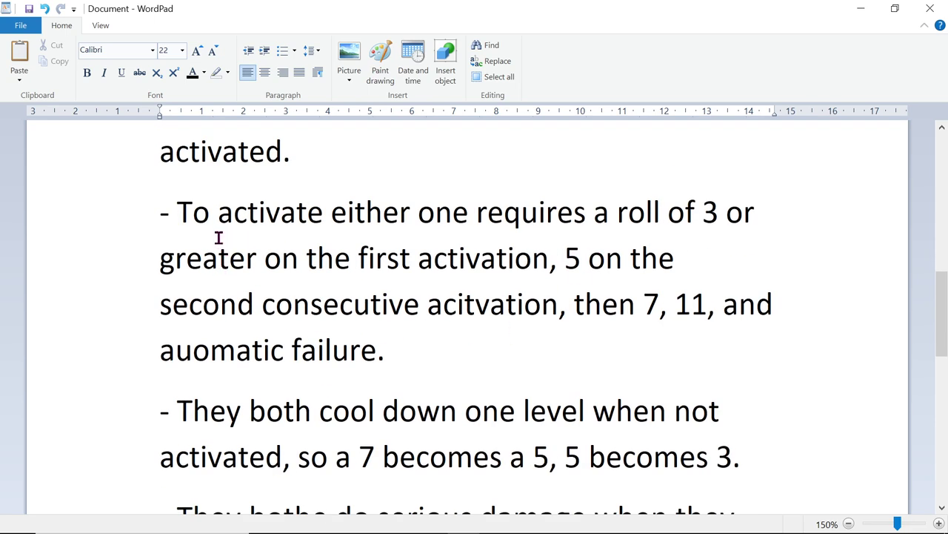
{"action": "left_click_drag", "start_coordinate": [183, 216], "coordinate": [711, 335]}
{"action": "left_click", "coordinate": [687, 344]}
{"action": "scroll", "coordinate": [671, 345], "scroll_direction": "up", "scroll_amount": 3}
{"action": "scroll", "coordinate": [680, 350], "scroll_direction": "down", "scroll_amount": 2}
{"action": "scroll", "coordinate": [681, 352], "scroll_direction": "down", "scroll_amount": 1}
- Correct "bothe" to "both" in the sentence about serious damage on failure
{"action": "scroll", "coordinate": [821, 292], "scroll_direction": "down", "scroll_amount": 3}
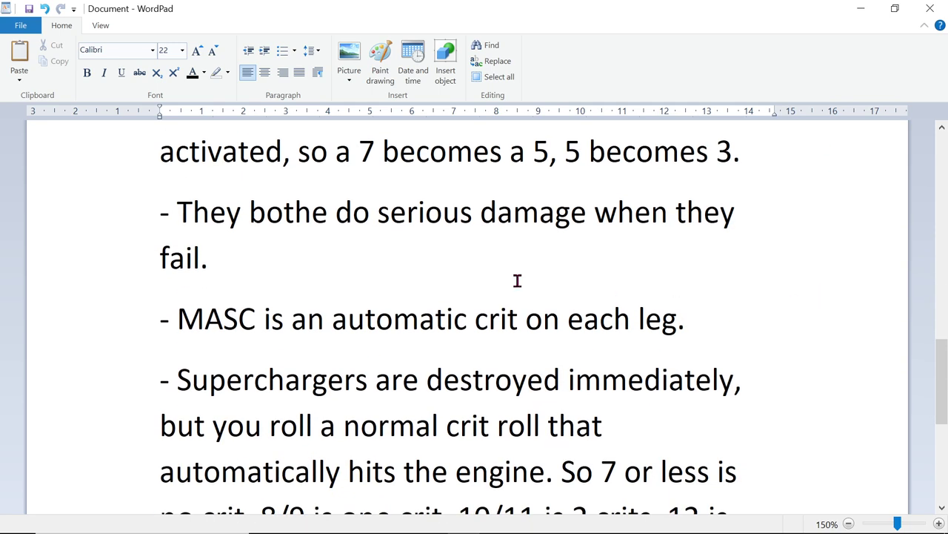
{"action": "left_click", "coordinate": [327, 214]}
{"action": "key", "text": "BackSpace"}
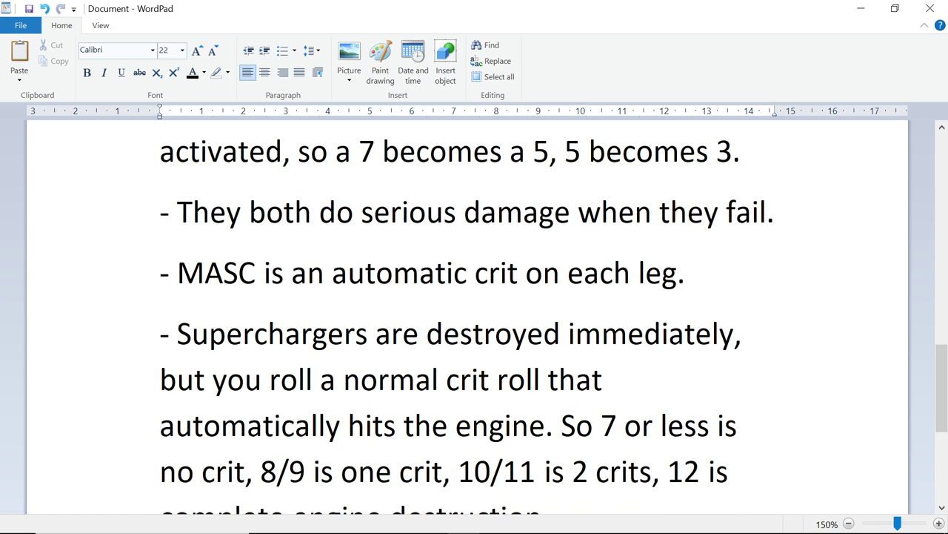
{"action": "left_click", "coordinate": [752, 214]}
- Highlight the sentence about the MASC crit on each leg and review the Supercharger failure paragraph
{"action": "left_click_drag", "start_coordinate": [178, 275], "coordinate": [688, 280]}
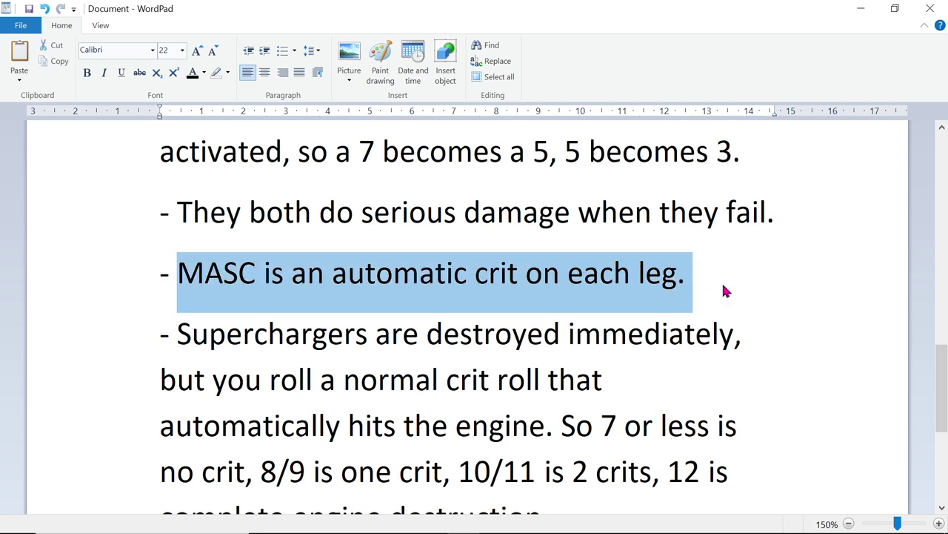
{"action": "left_click", "coordinate": [722, 285]}
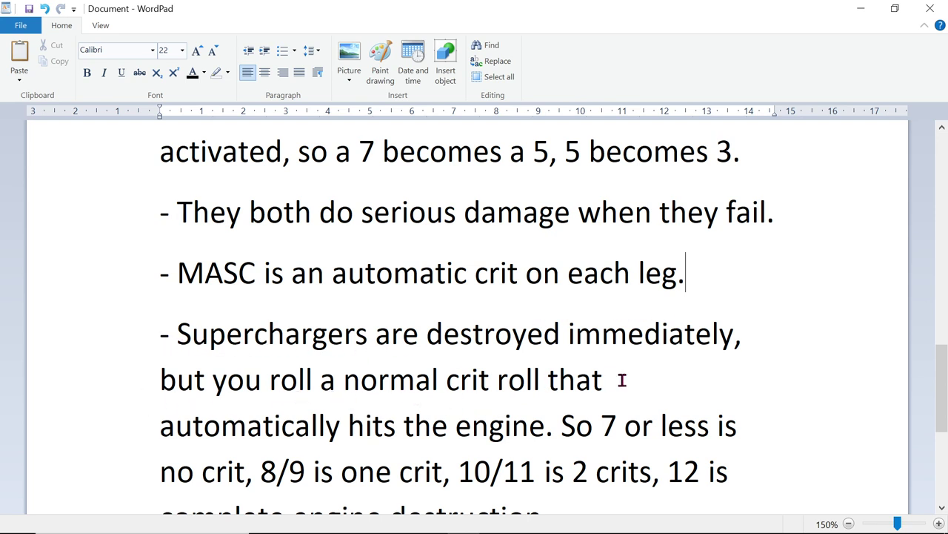
{"action": "scroll", "coordinate": [586, 381], "scroll_direction": "down", "scroll_amount": 2}
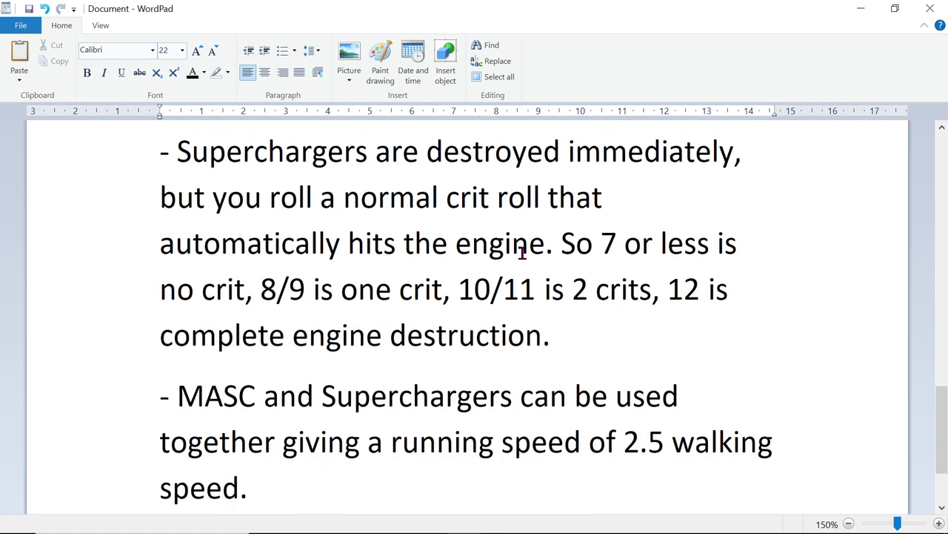
{"action": "scroll", "coordinate": [412, 283], "scroll_direction": "up", "scroll_amount": 4}
{"action": "scroll", "coordinate": [535, 322], "scroll_direction": "down", "scroll_amount": 2}
{"action": "scroll", "coordinate": [519, 351], "scroll_direction": "down", "scroll_amount": 3}
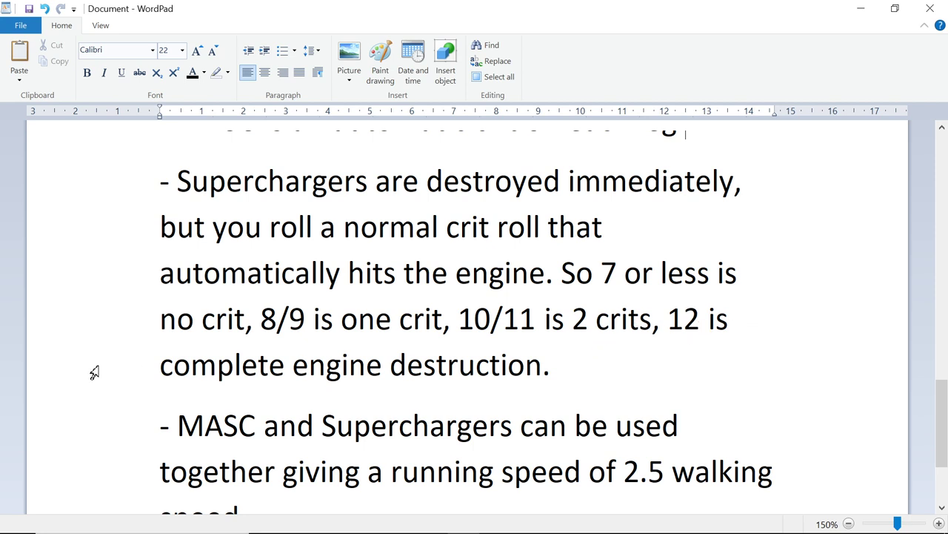
- Highlight the "complete engine destruction" line and the roll of 12, and compare the Supercharger and MASC failure rules
{"action": "left_click_drag", "start_coordinate": [164, 365], "coordinate": [559, 365]}
{"action": "left_click", "coordinate": [569, 383]}
{"action": "left_click_drag", "start_coordinate": [668, 328], "coordinate": [699, 328]}
{"action": "left_click", "coordinate": [625, 326]}
{"action": "scroll", "coordinate": [556, 334], "scroll_direction": "up", "scroll_amount": 2}
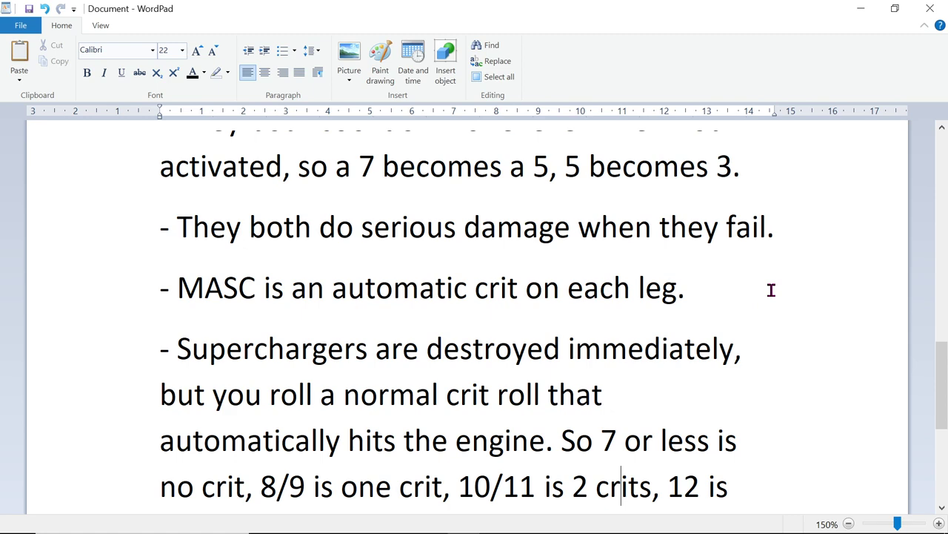
{"action": "scroll", "coordinate": [771, 289], "scroll_direction": "down", "scroll_amount": 1}
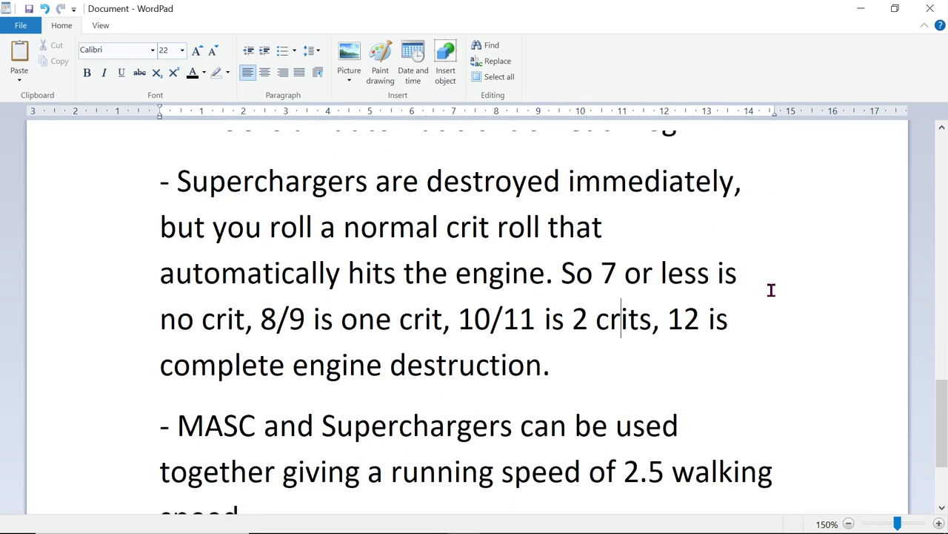
{"action": "scroll", "coordinate": [771, 290], "scroll_direction": "up", "scroll_amount": 1}
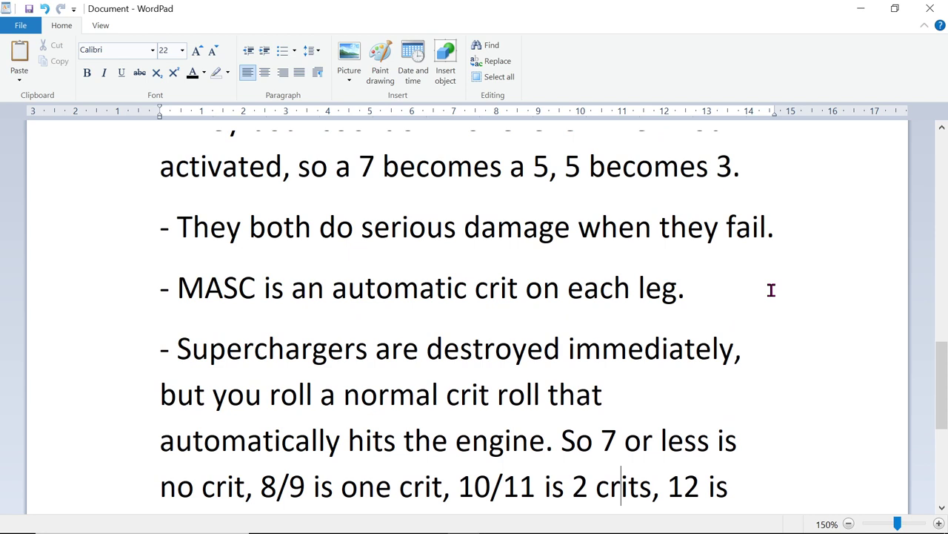
- Highlight the words "Superchargers" and "MASC" in turn within the failure rules, and clear the selection
{"action": "left_click", "coordinate": [182, 350]}
{"action": "left_click_drag", "start_coordinate": [182, 350], "coordinate": [373, 371]}
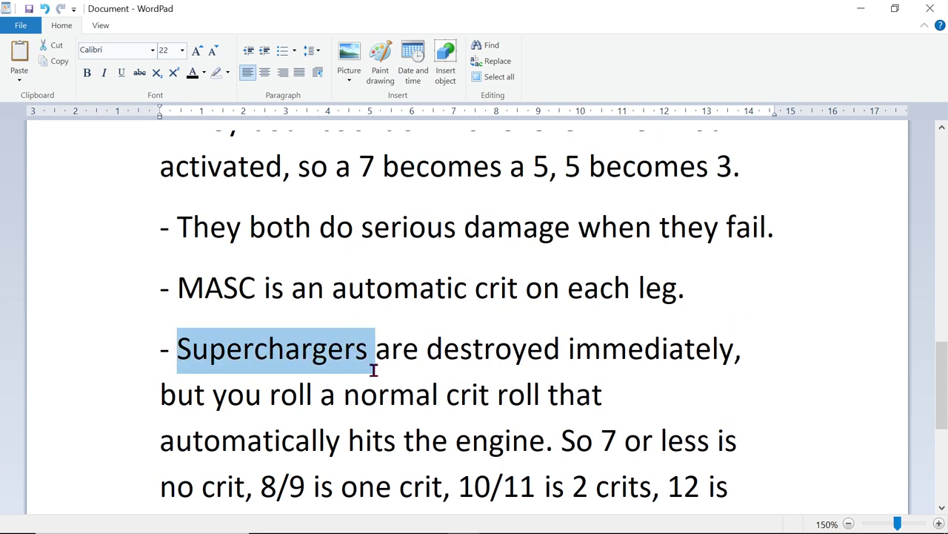
{"action": "left_click_drag", "start_coordinate": [181, 291], "coordinate": [258, 294]}
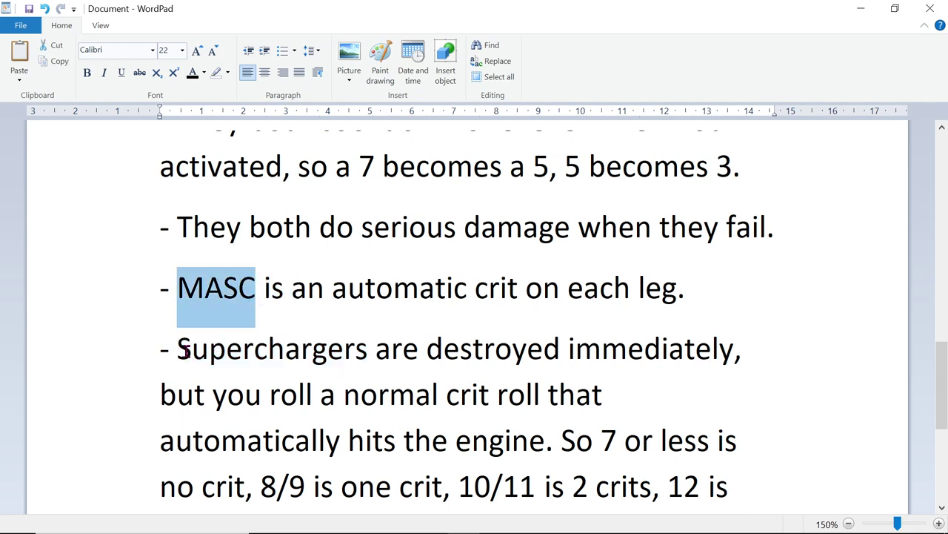
{"action": "left_click_drag", "start_coordinate": [190, 348], "coordinate": [360, 364]}
{"action": "left_click", "coordinate": [344, 393]}
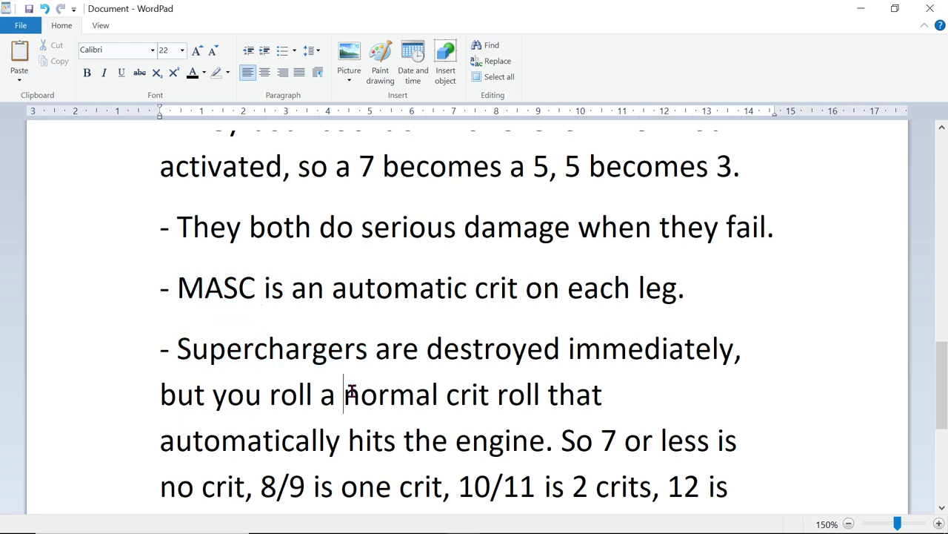
- Highlight the paragraph about using MASC and Superchargers together for 2.5 walking speed
{"action": "scroll", "coordinate": [446, 346], "scroll_direction": "down", "scroll_amount": 1}
{"action": "scroll", "coordinate": [445, 347], "scroll_direction": "down", "scroll_amount": 3}
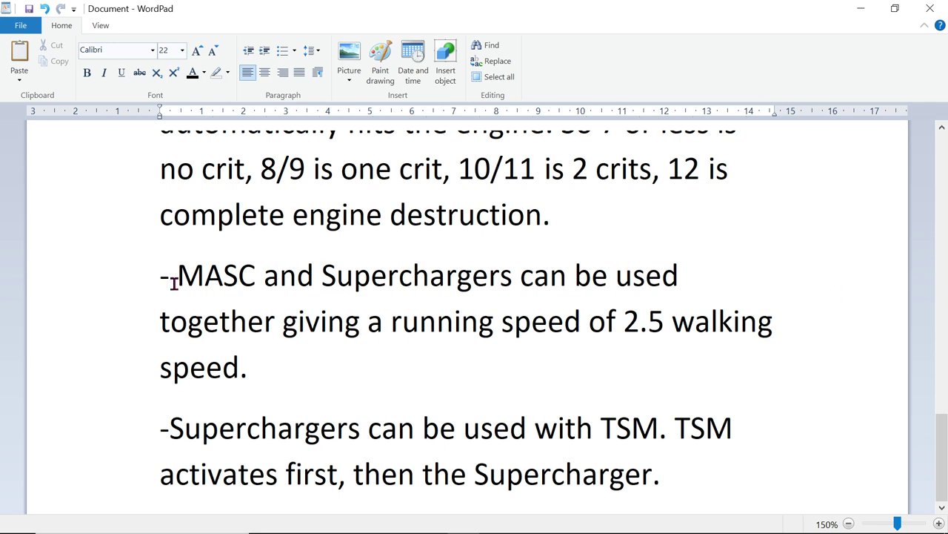
{"action": "left_click_drag", "start_coordinate": [179, 275], "coordinate": [294, 393]}
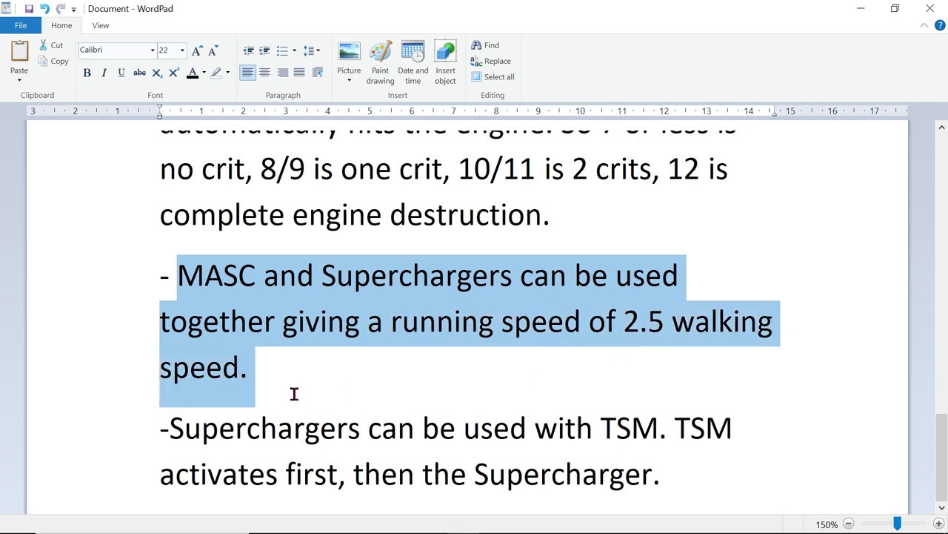
{"action": "left_click", "coordinate": [597, 370]}
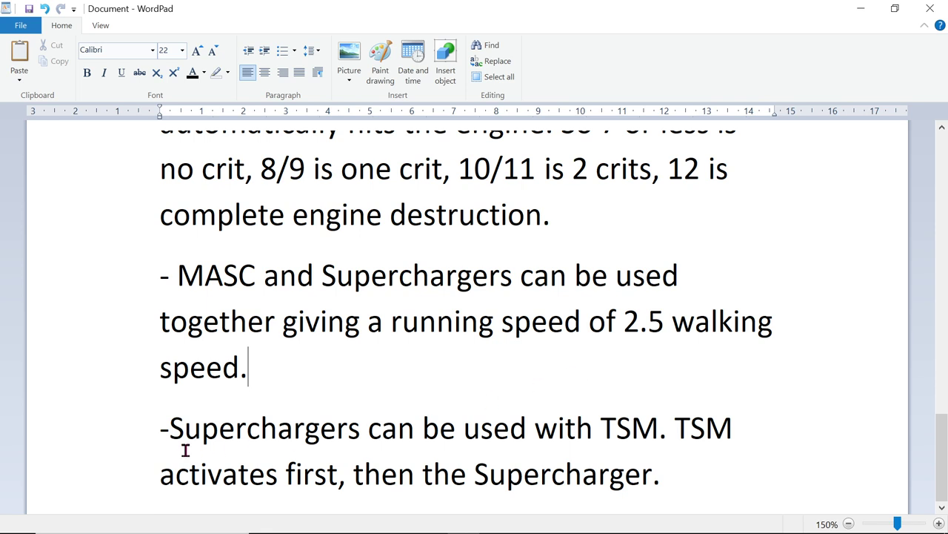
- Highlight the sentences about combining Superchargers with TSM, and return to the document's beginning
{"action": "left_click_drag", "start_coordinate": [170, 438], "coordinate": [656, 436]}
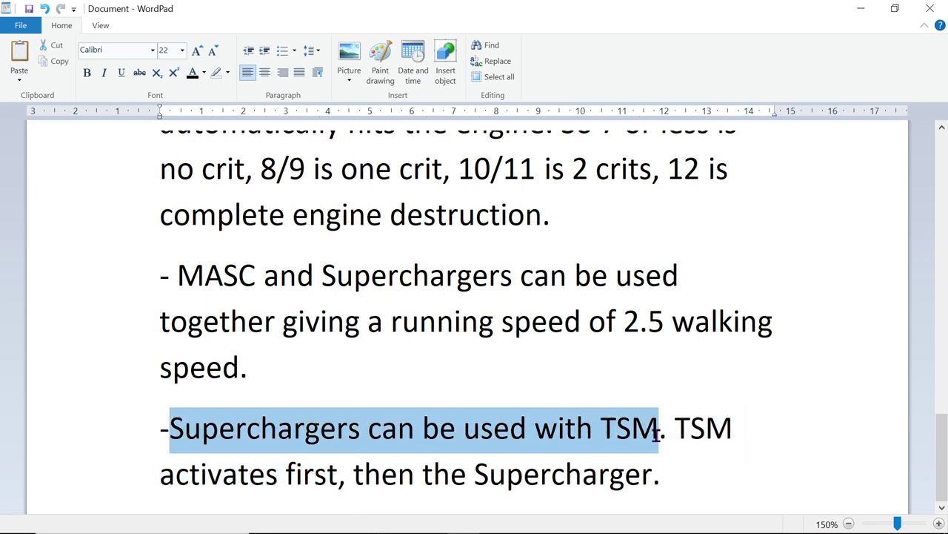
{"action": "left_click_drag", "start_coordinate": [673, 427], "coordinate": [626, 472]}
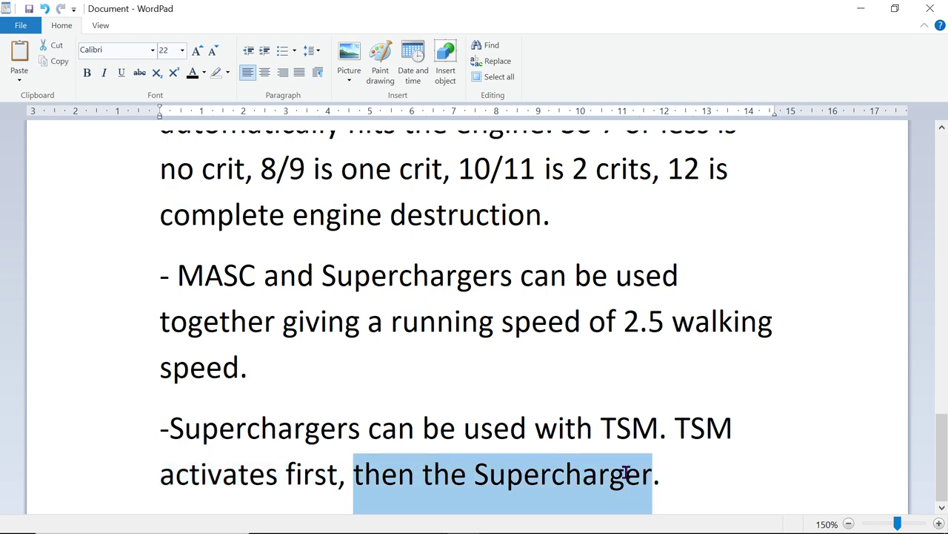
{"action": "left_click", "coordinate": [719, 474]}
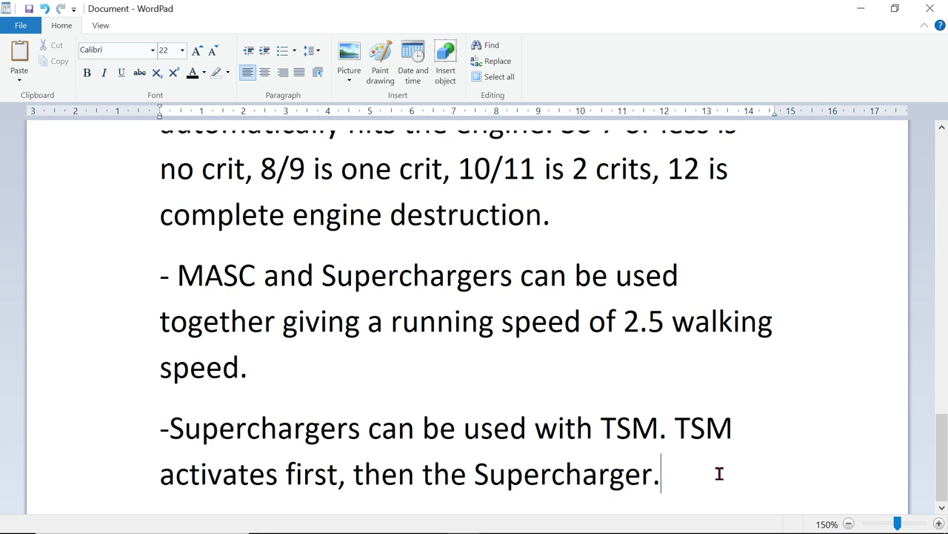
{"action": "scroll", "coordinate": [777, 448], "scroll_direction": "up", "scroll_amount": 15}
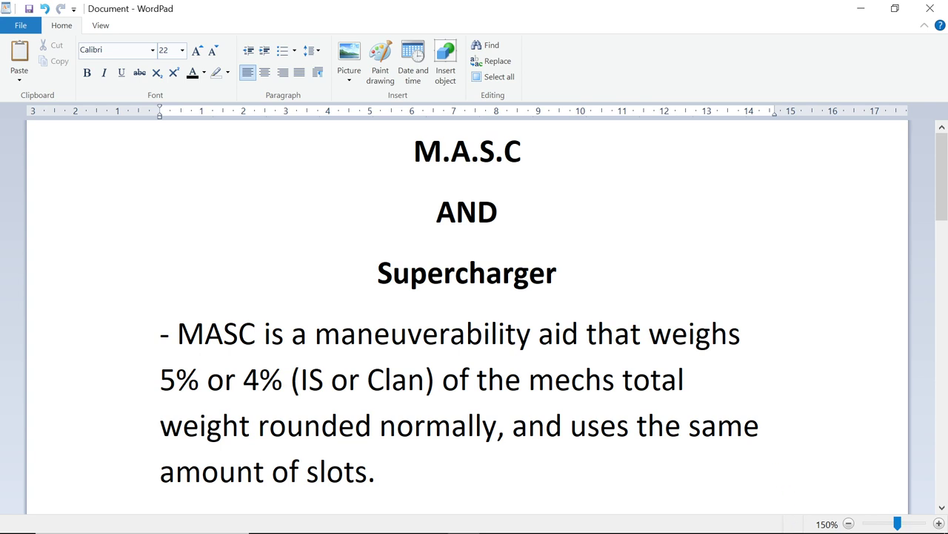
- Switch to the mek editor's unit selector and examine the Gauntlet GTL-10's summary, including its MASC and Supercharger equipment
{"action": "mouse_move", "coordinate": [781, 528]}
{"action": "left_click", "coordinate": [638, 522]}
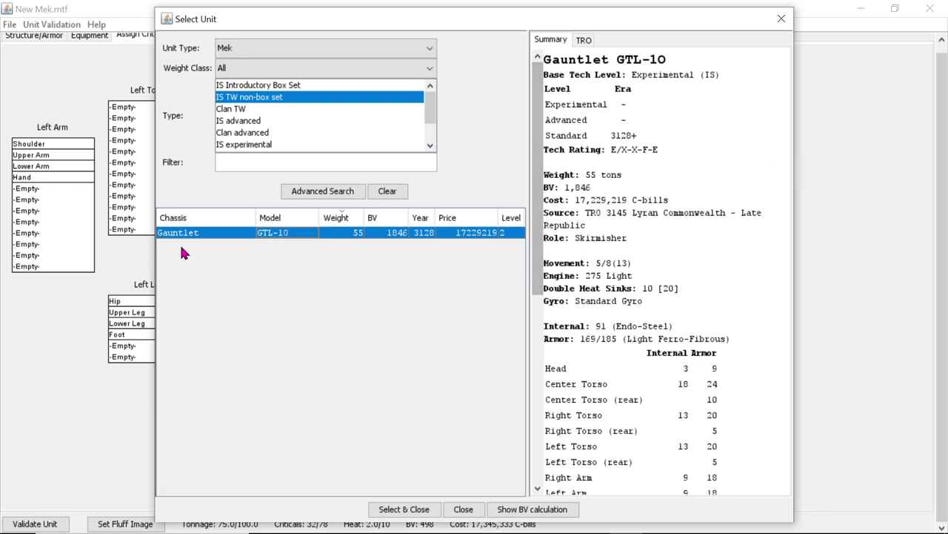
{"action": "scroll", "coordinate": [689, 250], "scroll_direction": "down", "scroll_amount": 8}
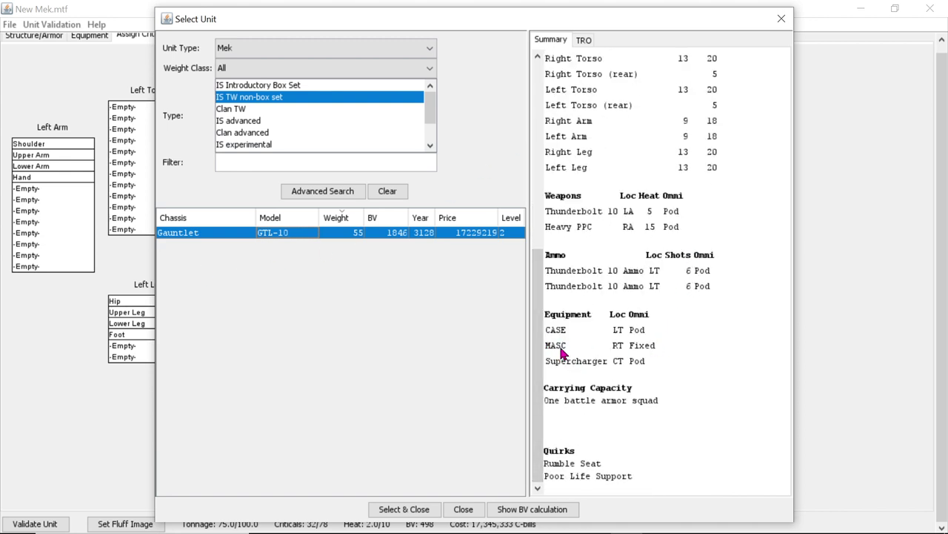
{"action": "scroll", "coordinate": [713, 357], "scroll_direction": "up", "scroll_amount": 8}
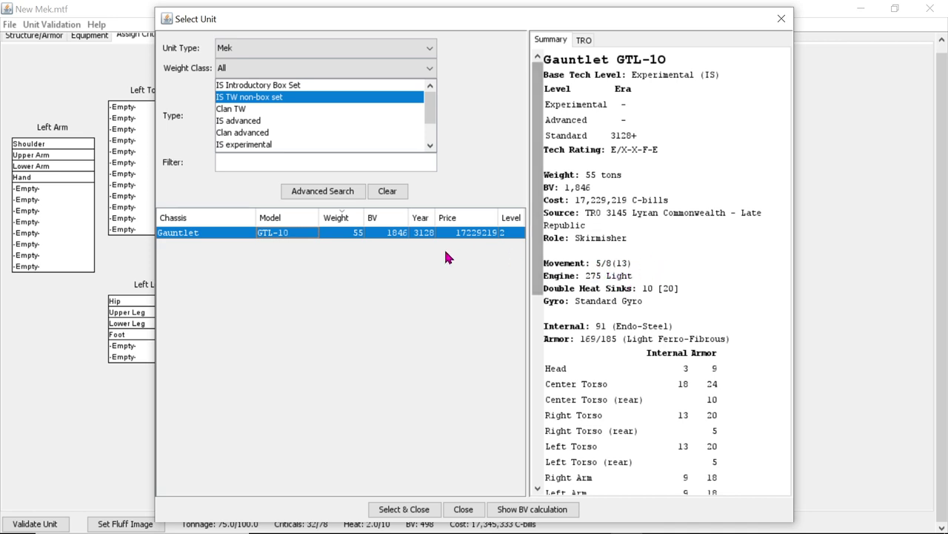
- List the IS experimental meks and view the summaries of the Devastator DVS-X10, Charger CGR-1X1 and Exterminator EXT-4DX
{"action": "left_click", "coordinate": [256, 120]}
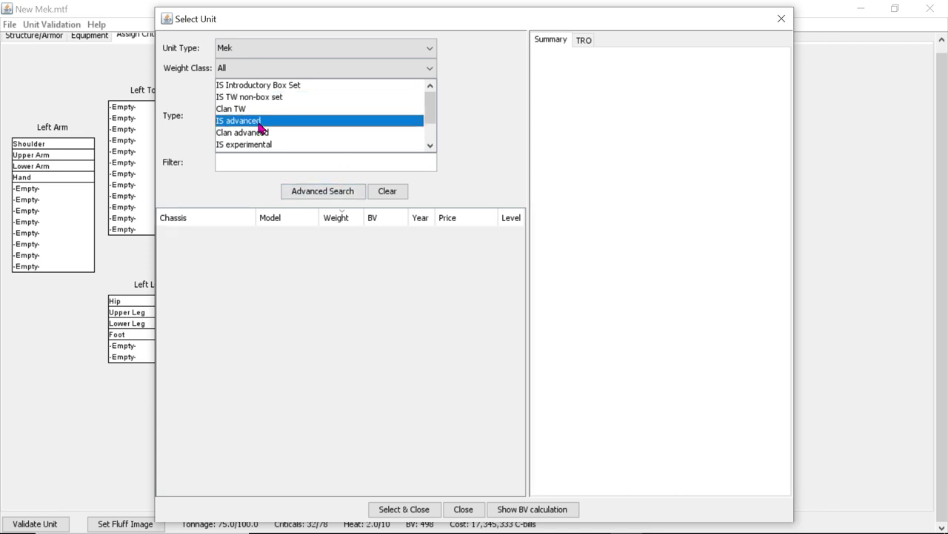
{"action": "left_click", "coordinate": [252, 145]}
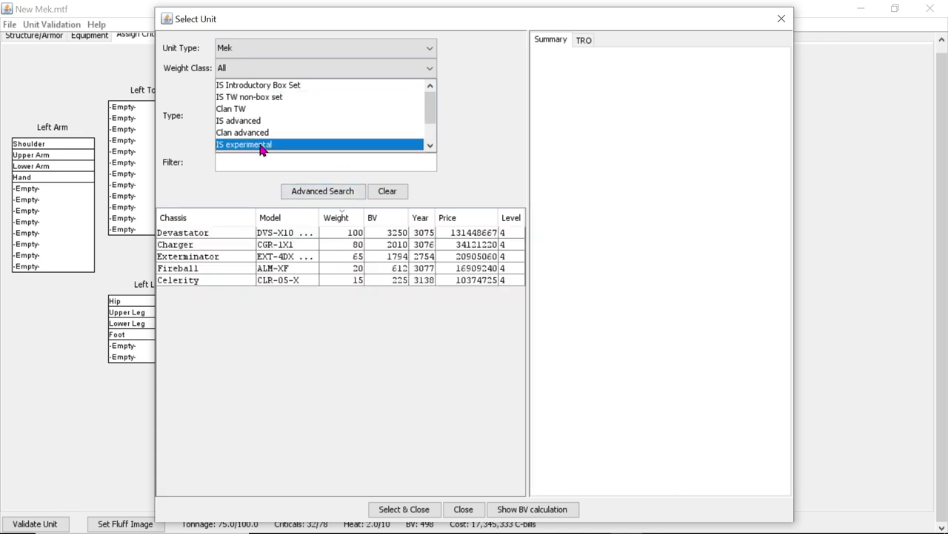
{"action": "left_click", "coordinate": [335, 235]}
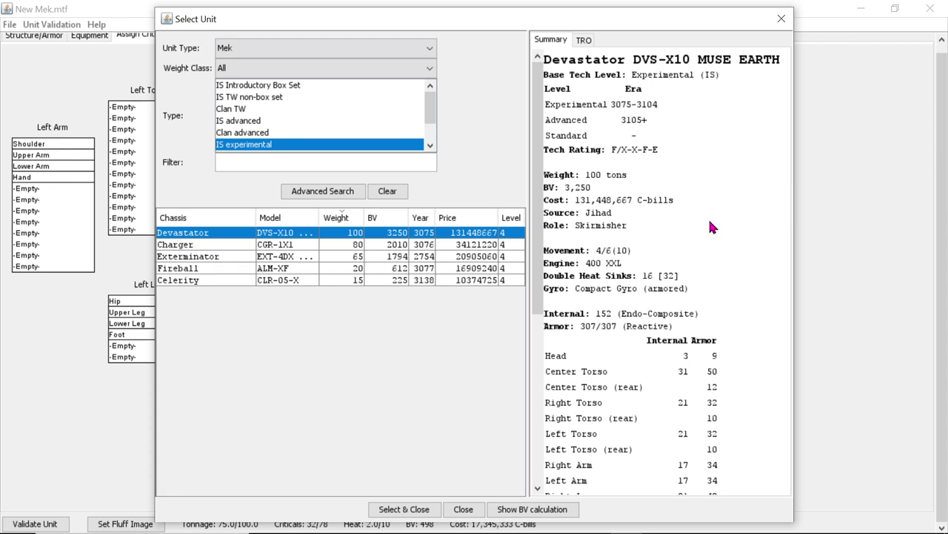
{"action": "left_click", "coordinate": [317, 249]}
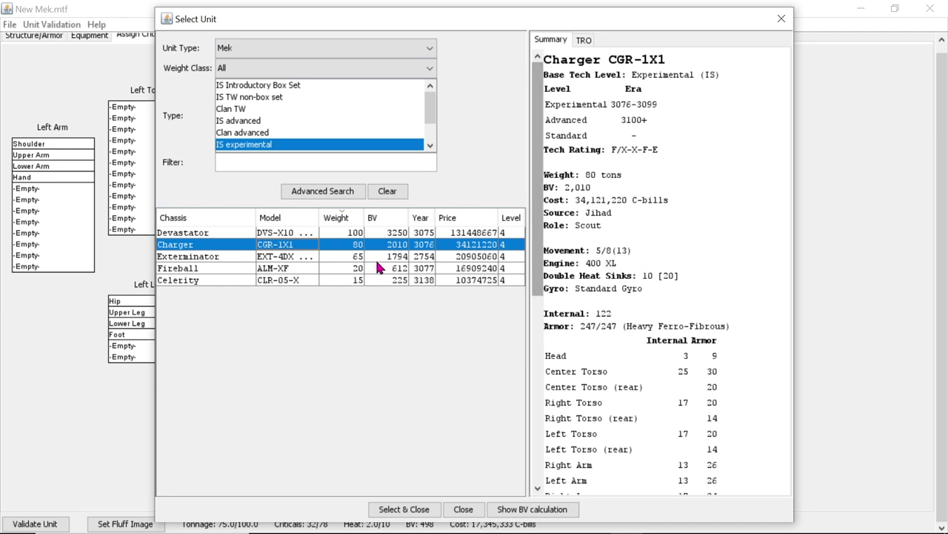
{"action": "left_click", "coordinate": [244, 259]}
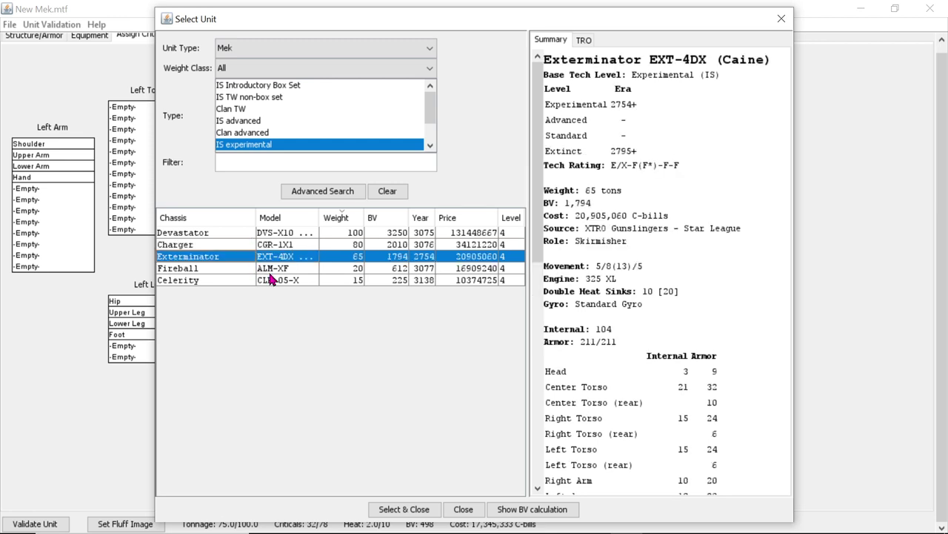
- Examine the Fireball ALM-XF's movement, engine and equipment, and review the Celerity CLR-05-X's summary down to its equipment list
{"action": "left_click", "coordinate": [209, 270]}
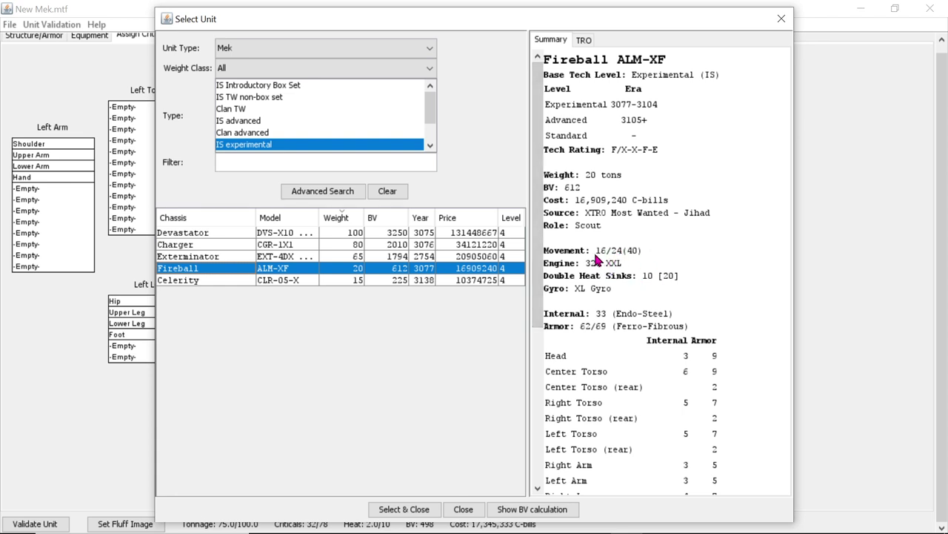
{"action": "left_click_drag", "start_coordinate": [600, 254], "coordinate": [614, 261]}
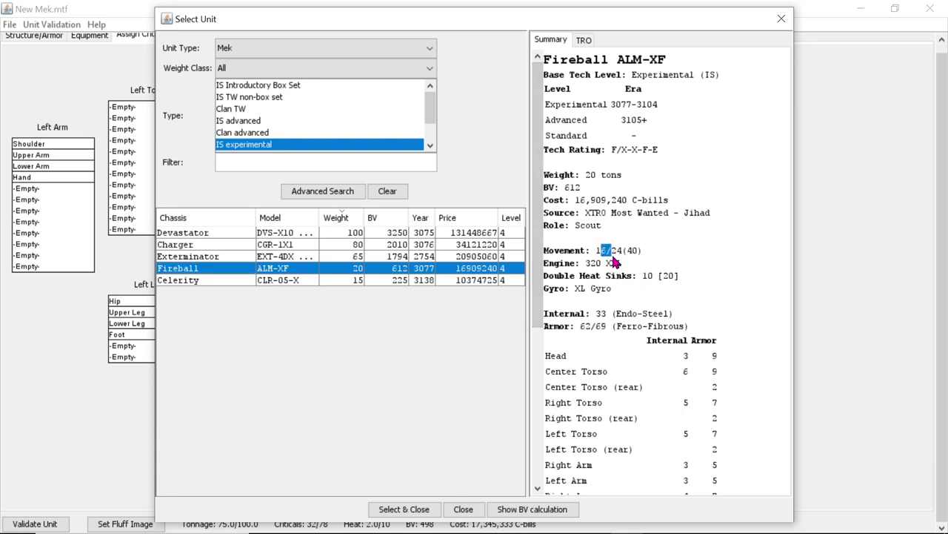
{"action": "left_click", "coordinate": [623, 265]}
{"action": "left_click_drag", "start_coordinate": [627, 252], "coordinate": [637, 259]}
{"action": "left_click_drag", "start_coordinate": [606, 263], "coordinate": [623, 272]}
{"action": "left_click", "coordinate": [672, 245]}
{"action": "scroll", "coordinate": [698, 229], "scroll_direction": "down", "scroll_amount": 5}
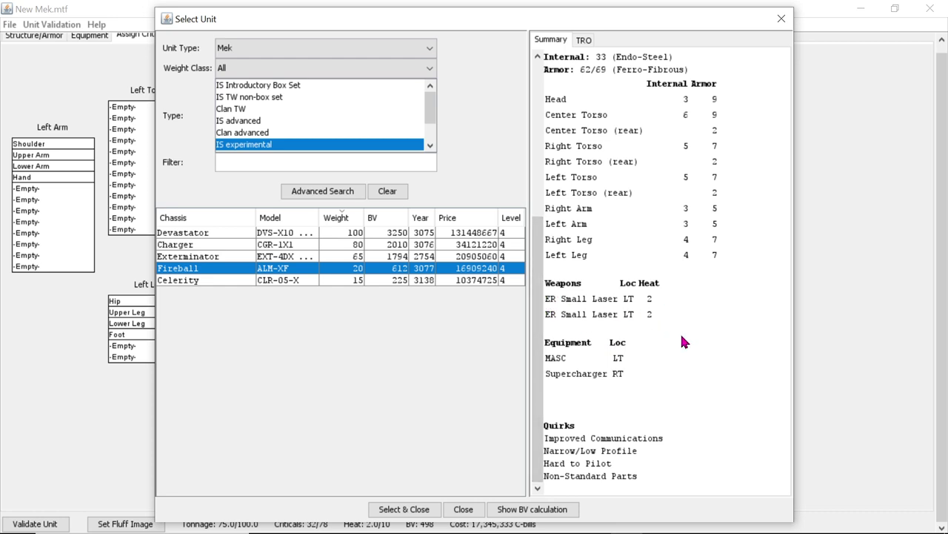
{"action": "scroll", "coordinate": [750, 361], "scroll_direction": "up", "scroll_amount": 5}
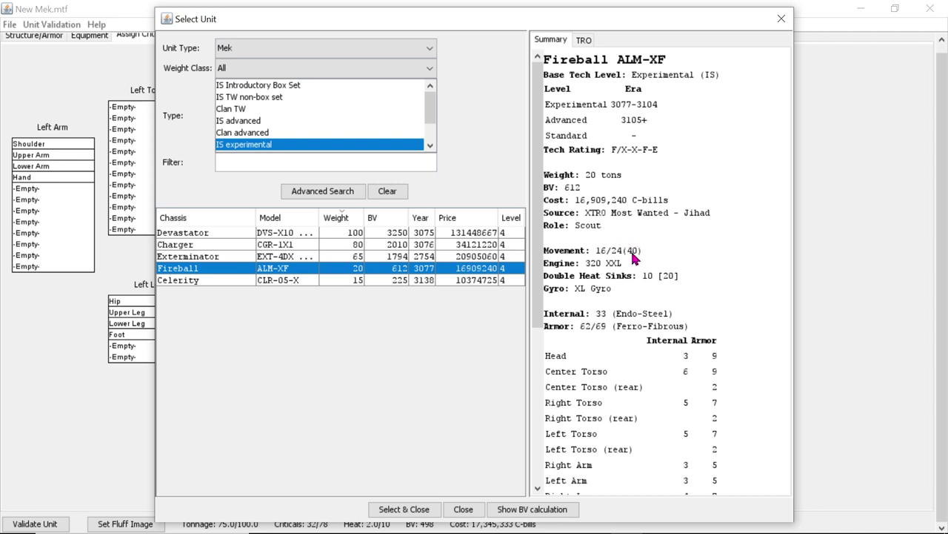
{"action": "left_click", "coordinate": [211, 281]}
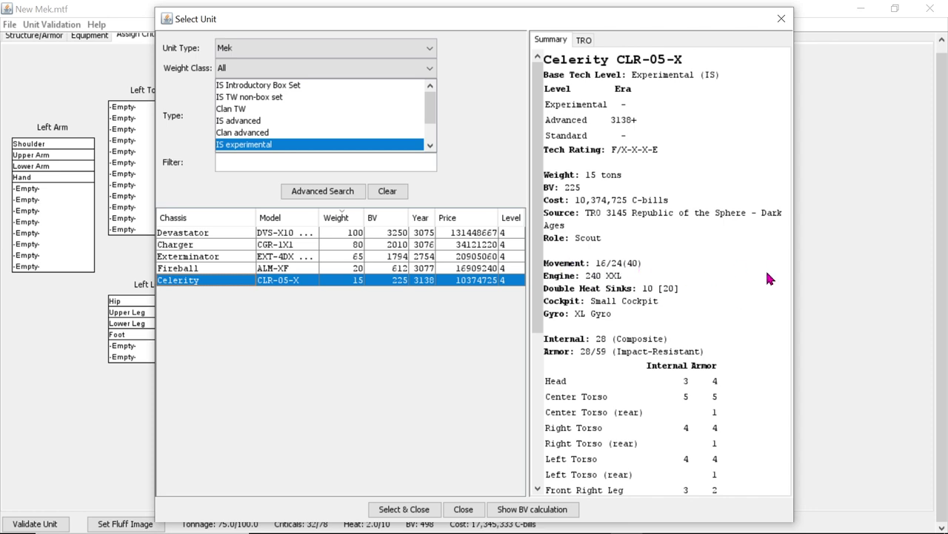
{"action": "scroll", "coordinate": [768, 274], "scroll_direction": "down", "scroll_amount": 5}
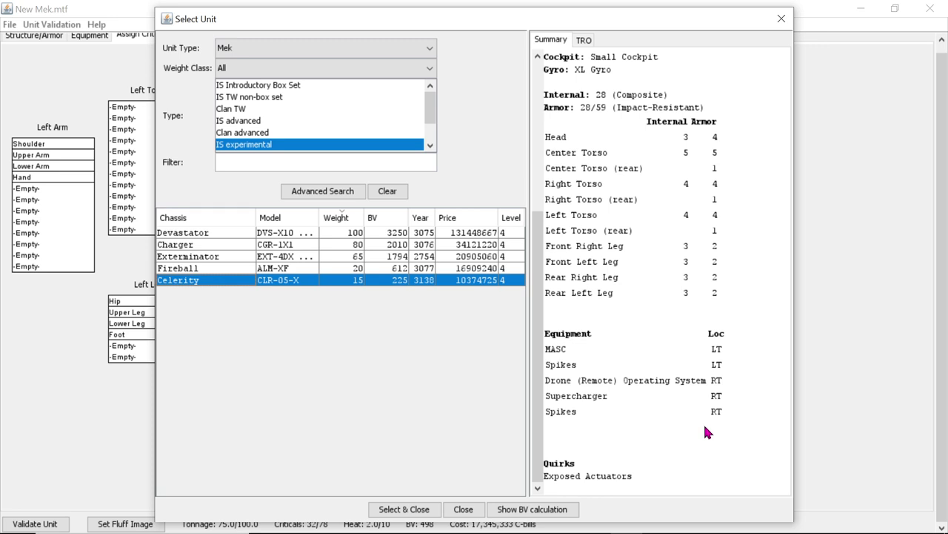
- Clear the existing advanced search expression and add the Inner Sphere Supercharger as the first equipment criterion
{"action": "left_click", "coordinate": [321, 191]}
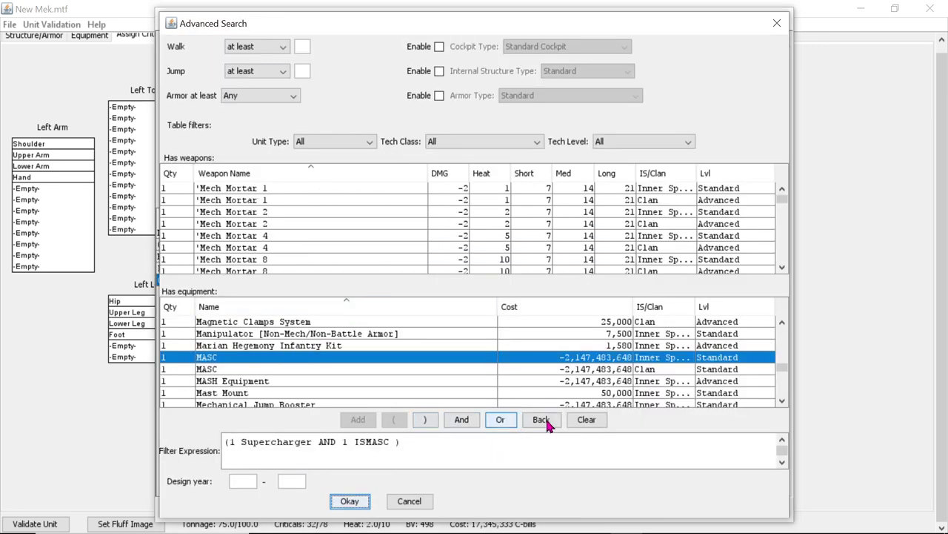
{"action": "left_click", "coordinate": [586, 419]}
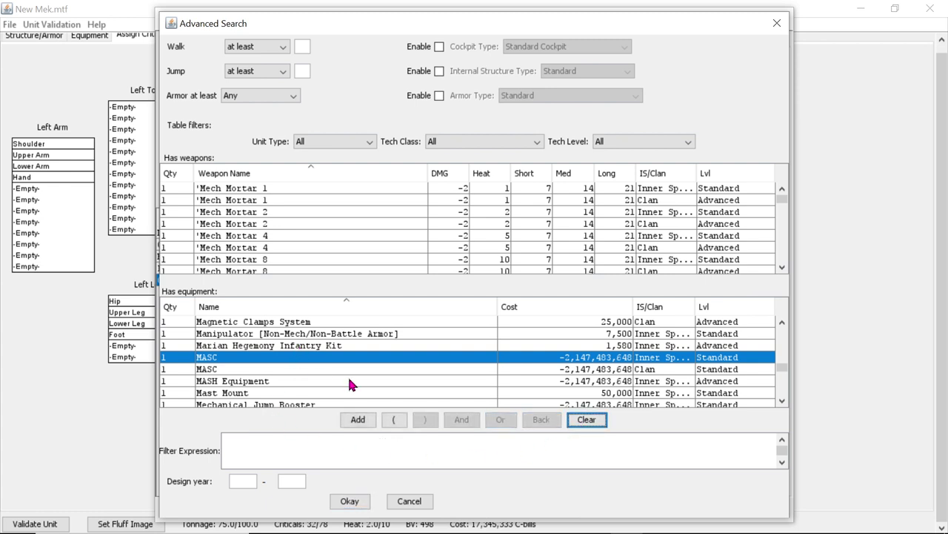
{"action": "scroll", "coordinate": [311, 348], "scroll_direction": "down", "scroll_amount": 15}
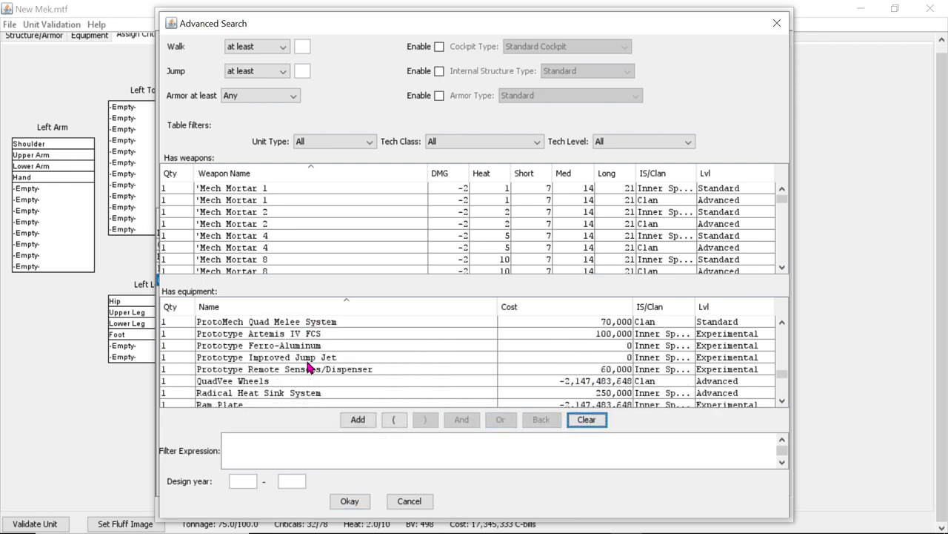
{"action": "scroll", "coordinate": [310, 368], "scroll_direction": "down", "scroll_amount": 15}
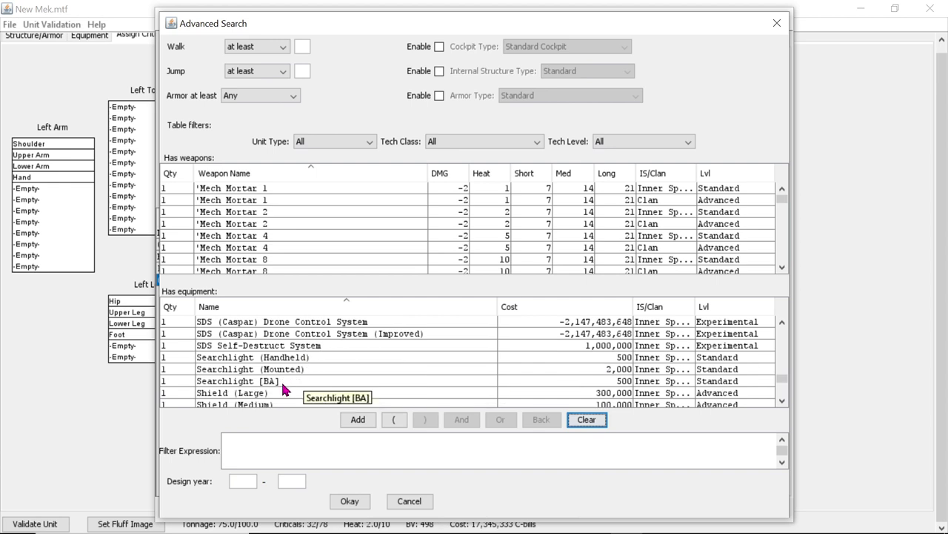
{"action": "scroll", "coordinate": [286, 378], "scroll_direction": "down", "scroll_amount": 12}
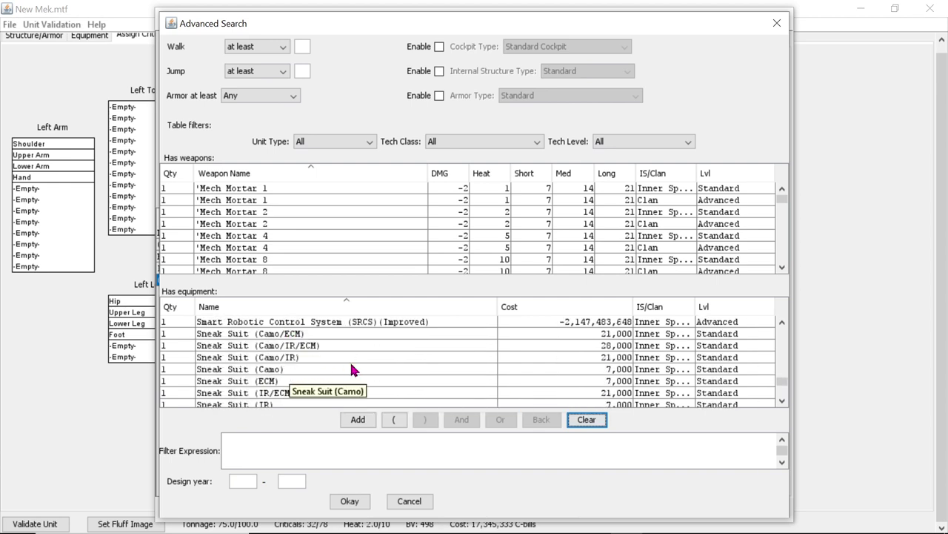
{"action": "scroll", "coordinate": [351, 369], "scroll_direction": "down", "scroll_amount": 6}
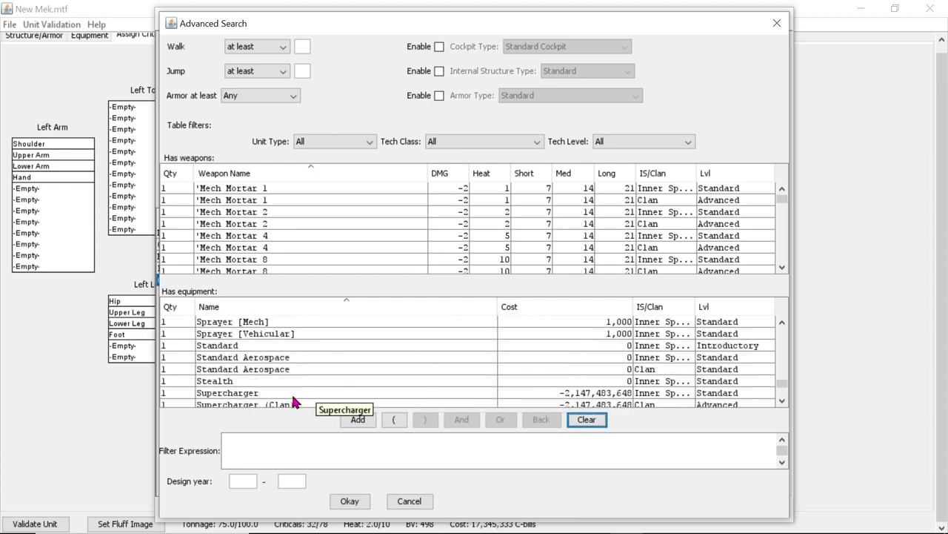
{"action": "left_click", "coordinate": [292, 396]}
{"action": "left_click", "coordinate": [367, 421]}
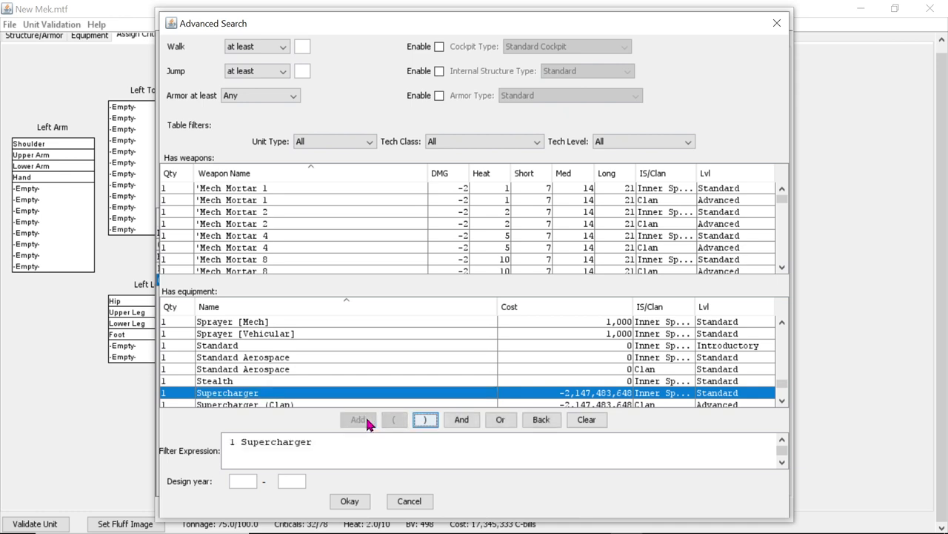
- Extend the filter expression with AND Triple Strength Myomer, and run the advanced search
{"action": "scroll", "coordinate": [375, 351], "scroll_direction": "down", "scroll_amount": 10}
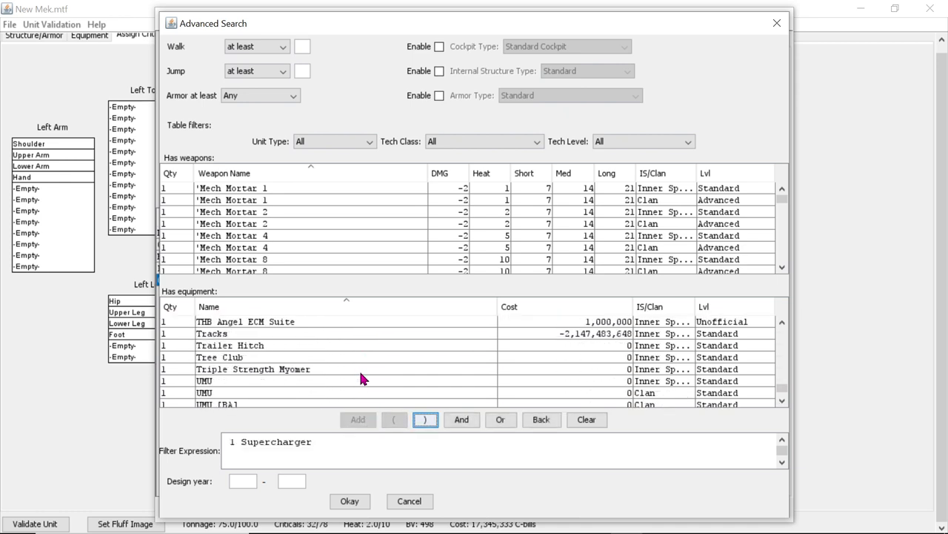
{"action": "left_click", "coordinate": [344, 370]}
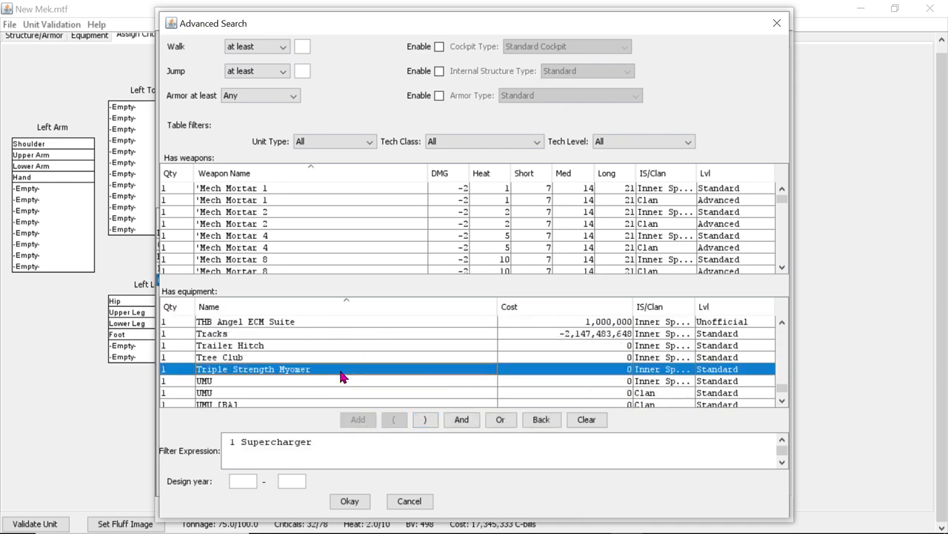
{"action": "left_click", "coordinate": [460, 420]}
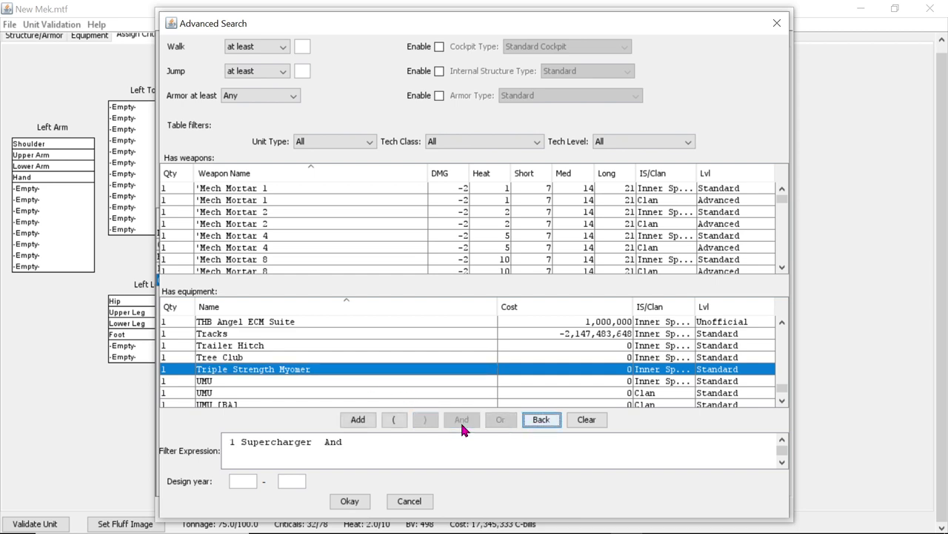
{"action": "left_click", "coordinate": [358, 420]}
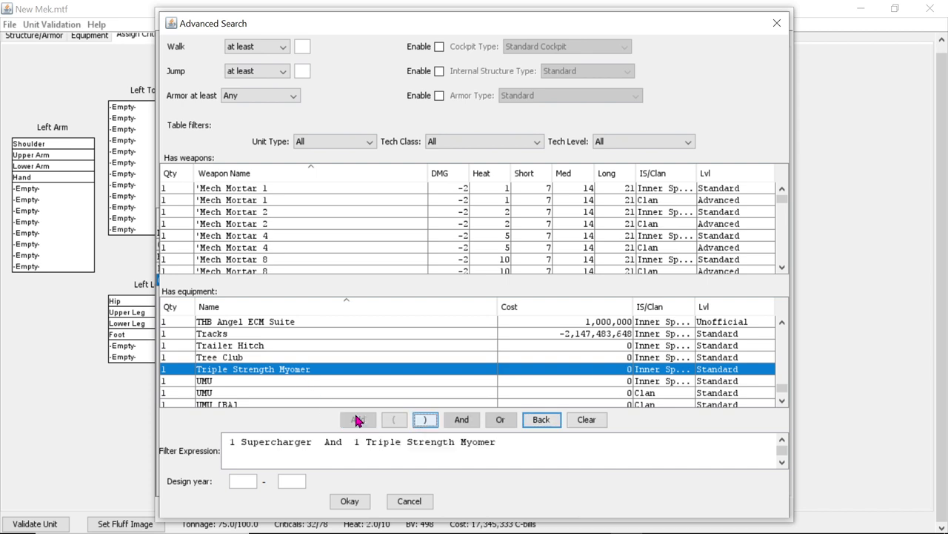
{"action": "left_click", "coordinate": [426, 420]}
{"action": "left_click", "coordinate": [350, 501]}
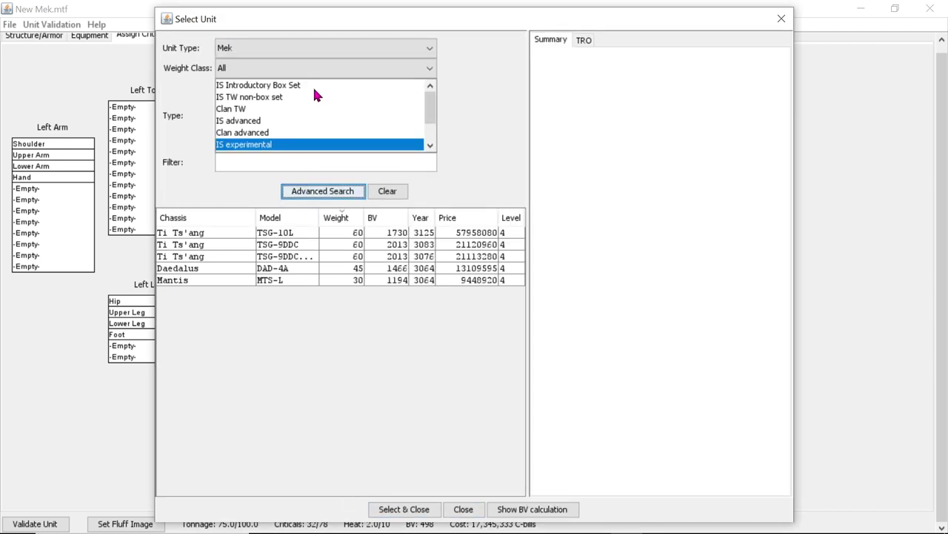
- Examine the Ti Ts'ang TSG-10L's summary, including its movement, weapons and equipment
{"action": "left_click", "coordinate": [198, 245]}
{"action": "left_click", "coordinate": [198, 235]}
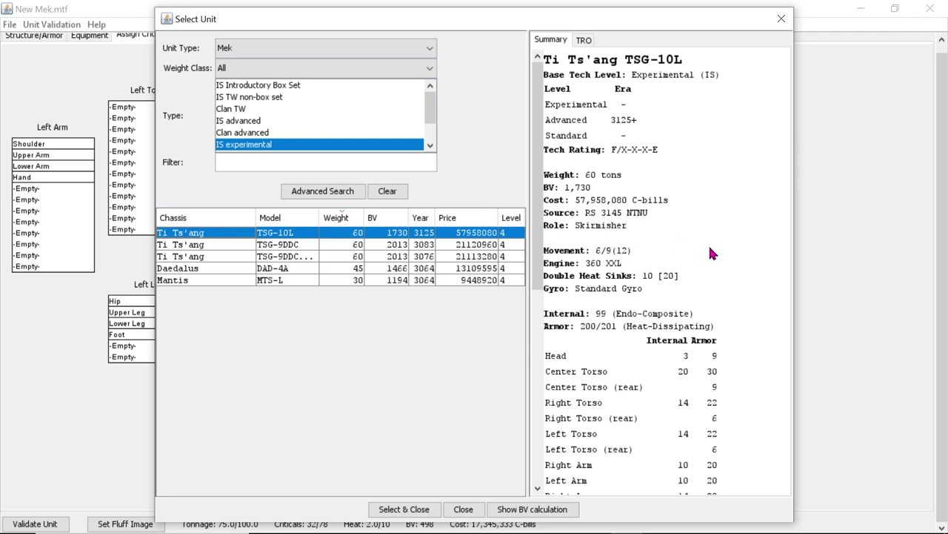
{"action": "scroll", "coordinate": [715, 255], "scroll_direction": "down", "scroll_amount": 6}
{"action": "scroll", "coordinate": [700, 368], "scroll_direction": "down", "scroll_amount": 3}
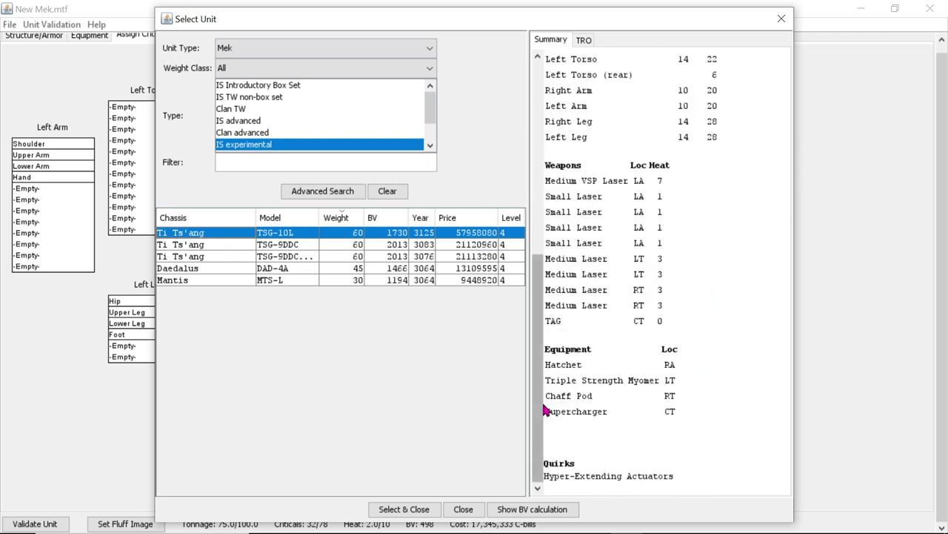
{"action": "scroll", "coordinate": [692, 392], "scroll_direction": "up", "scroll_amount": 8}
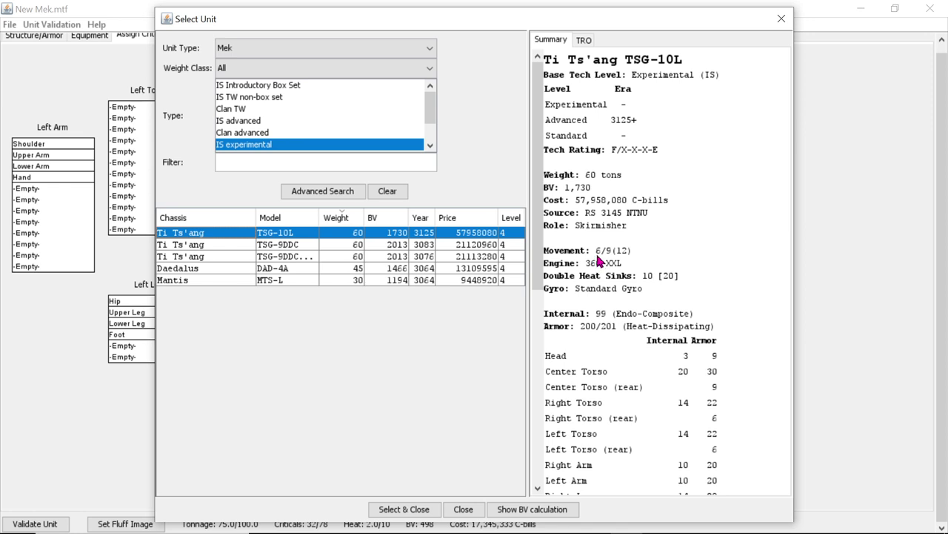
- Select the Ti Ts'ang TSG-9DDC, and examine the Daedalus DAD-4A's movement, armor and weapons
{"action": "left_click", "coordinate": [317, 247]}
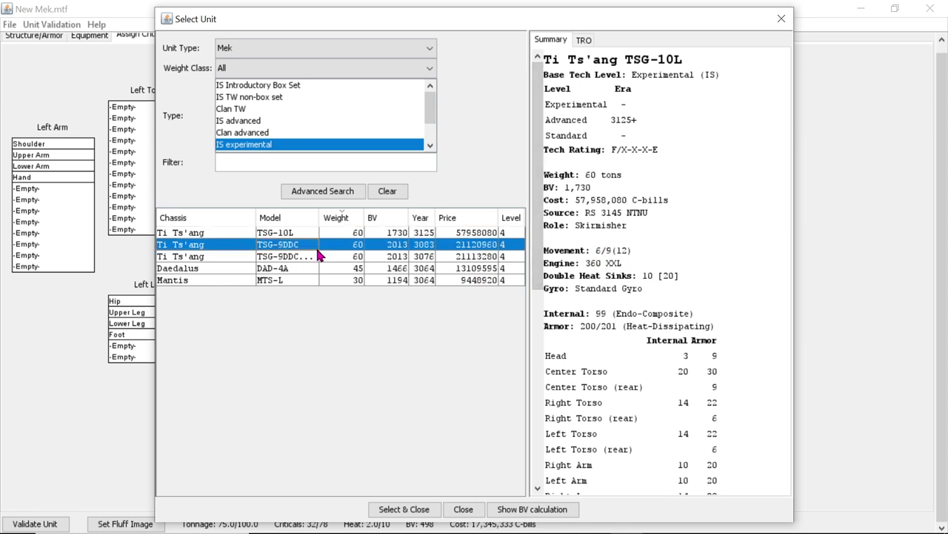
{"action": "left_click", "coordinate": [263, 270]}
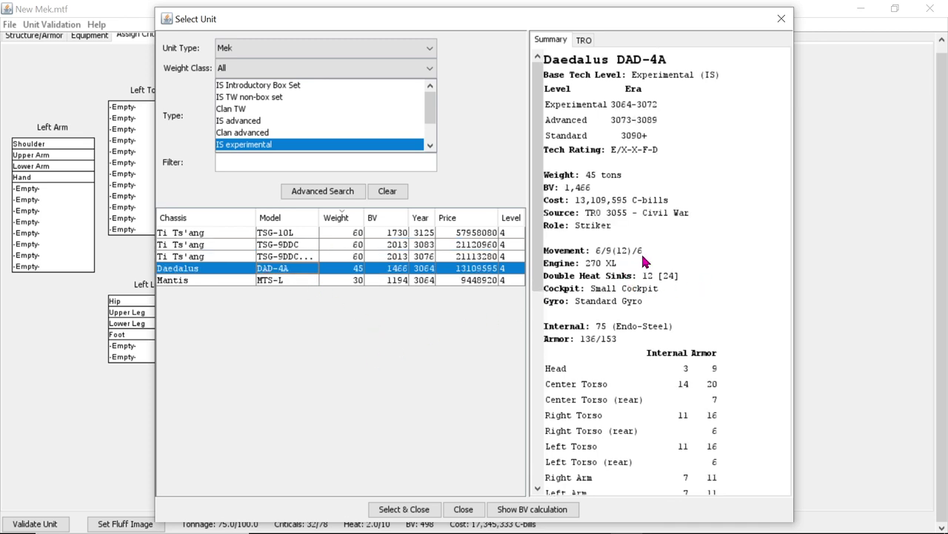
{"action": "scroll", "coordinate": [764, 312], "scroll_direction": "down", "scroll_amount": 5}
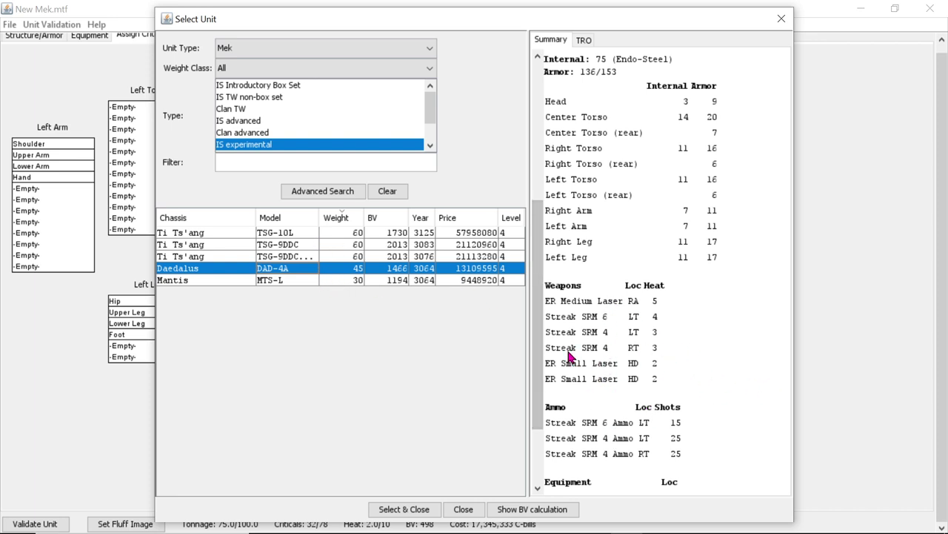
- Examine the Mantis MTS-L's summary, highlighting its maximum movement value and checking its weapons and equipment
{"action": "left_click", "coordinate": [335, 279]}
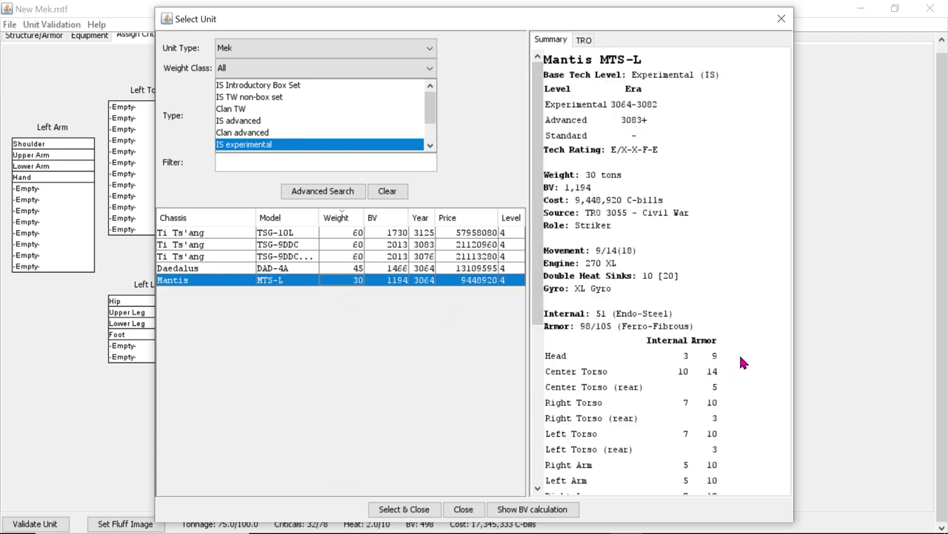
{"action": "scroll", "coordinate": [741, 359], "scroll_direction": "down", "scroll_amount": 3}
{"action": "scroll", "coordinate": [741, 359], "scroll_direction": "up", "scroll_amount": 3}
{"action": "left_click_drag", "start_coordinate": [621, 253], "coordinate": [635, 251]}
{"action": "left_click", "coordinate": [635, 254]}
{"action": "left_click", "coordinate": [304, 123]}
{"action": "left_click", "coordinate": [302, 145]}
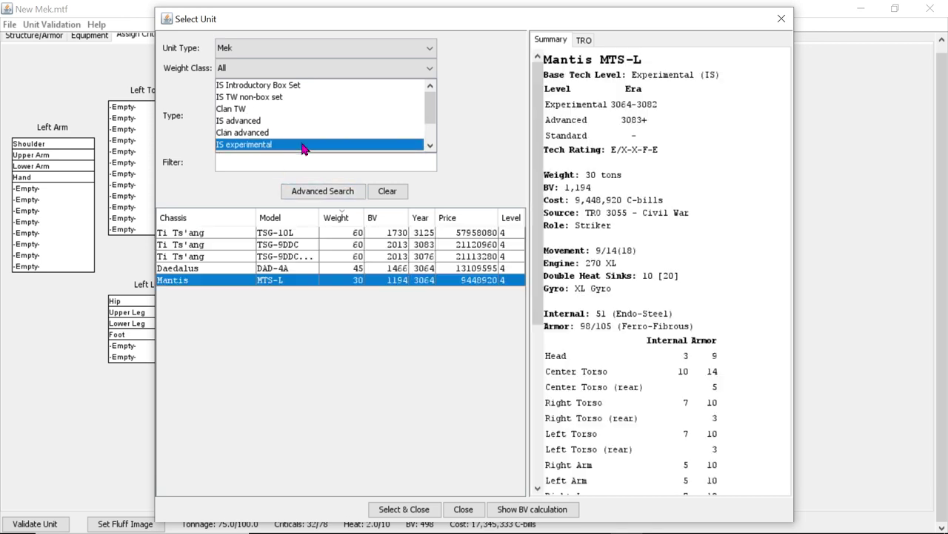
{"action": "scroll", "coordinate": [612, 378], "scroll_direction": "down", "scroll_amount": 5}
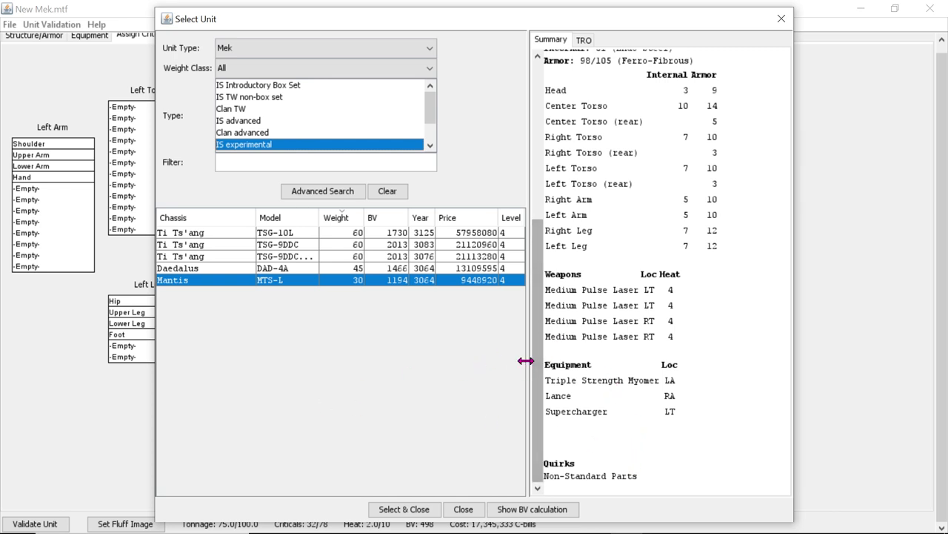
{"action": "scroll", "coordinate": [538, 370], "scroll_direction": "up", "scroll_amount": 5}
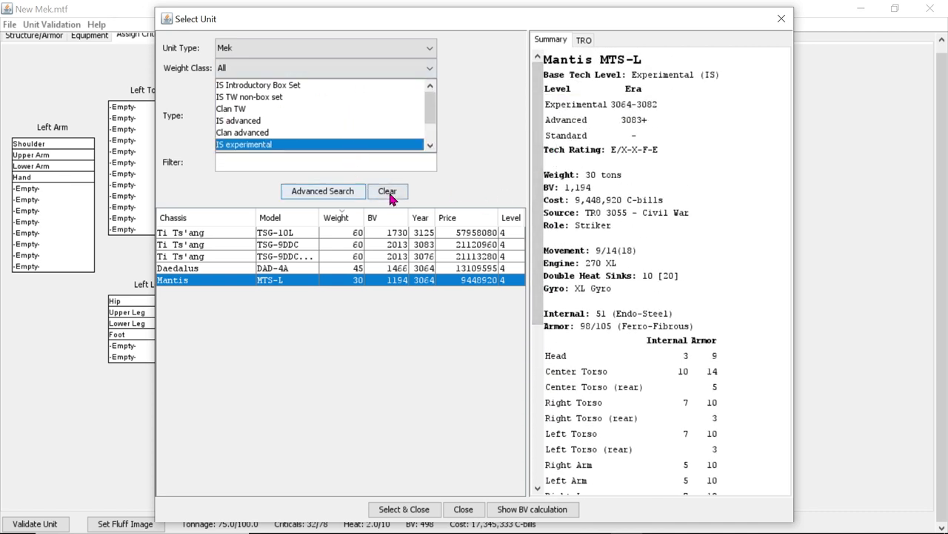
- Clear the advanced search filter expression, add the Inner Sphere MASC equipment with a closing parenthesis, and run the search
{"action": "left_click", "coordinate": [323, 191]}
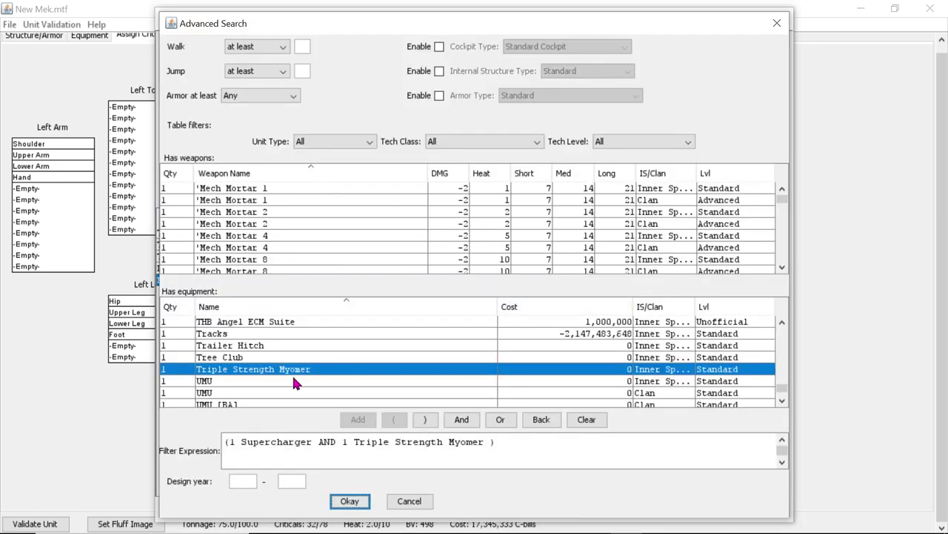
{"action": "left_click", "coordinate": [586, 419]}
{"action": "scroll", "coordinate": [282, 341], "scroll_direction": "up", "scroll_amount": 10}
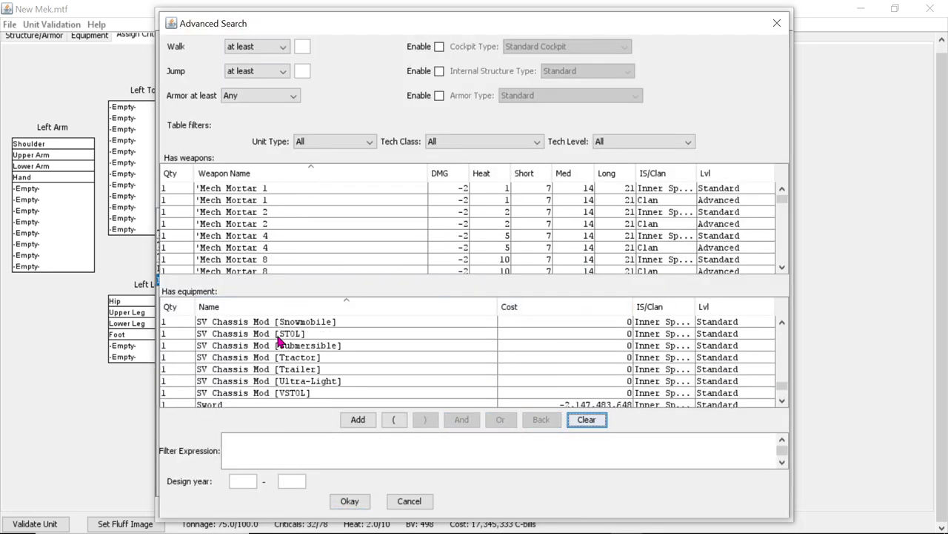
{"action": "scroll", "coordinate": [279, 342], "scroll_direction": "up", "scroll_amount": 10}
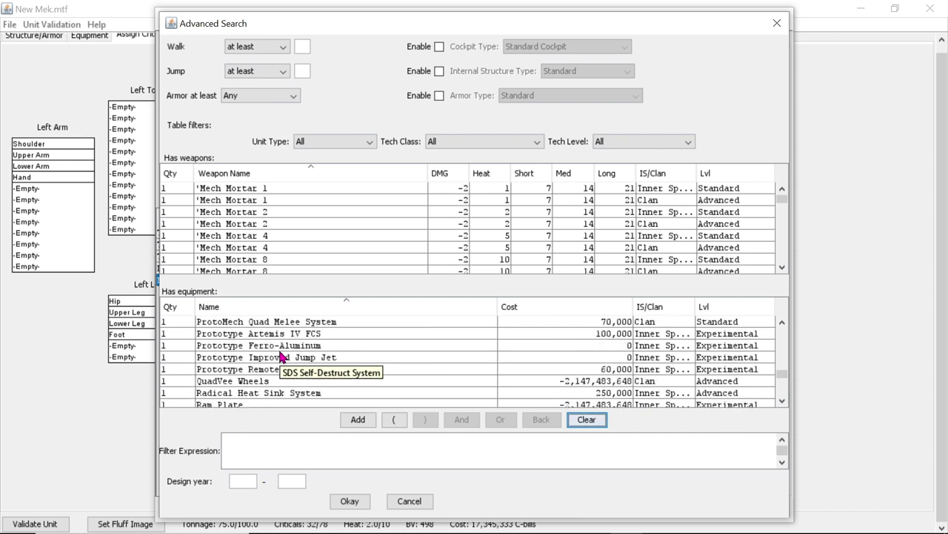
{"action": "scroll", "coordinate": [375, 360], "scroll_direction": "up", "scroll_amount": 10}
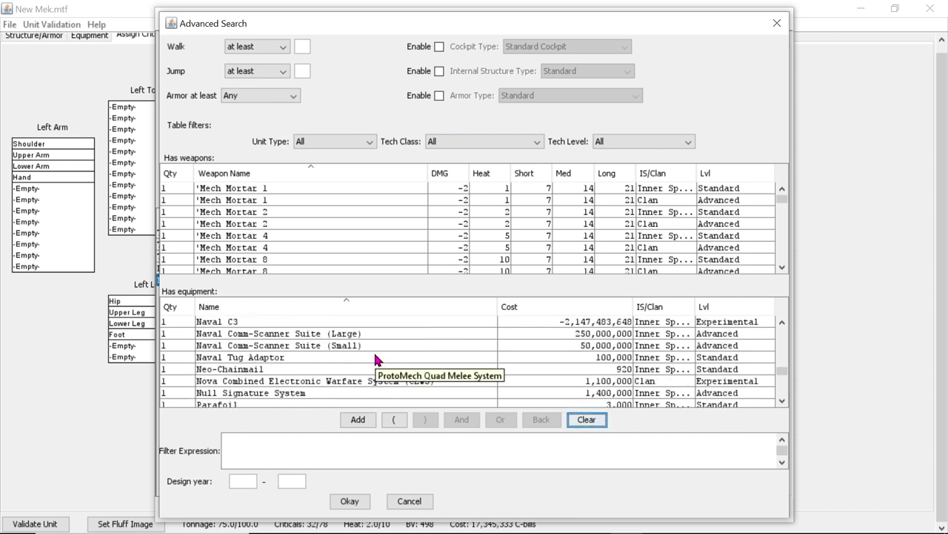
{"action": "scroll", "coordinate": [375, 359], "scroll_direction": "up", "scroll_amount": 5}
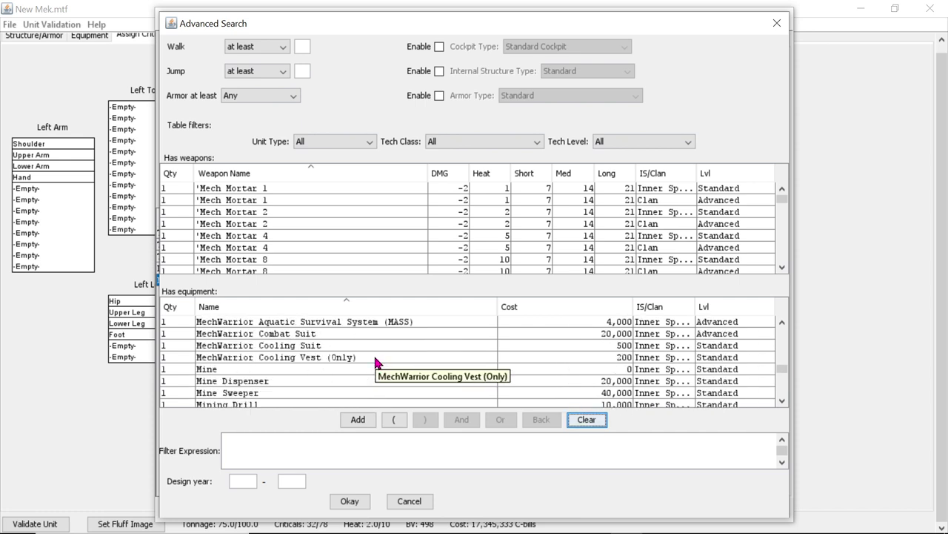
{"action": "left_click", "coordinate": [259, 358]}
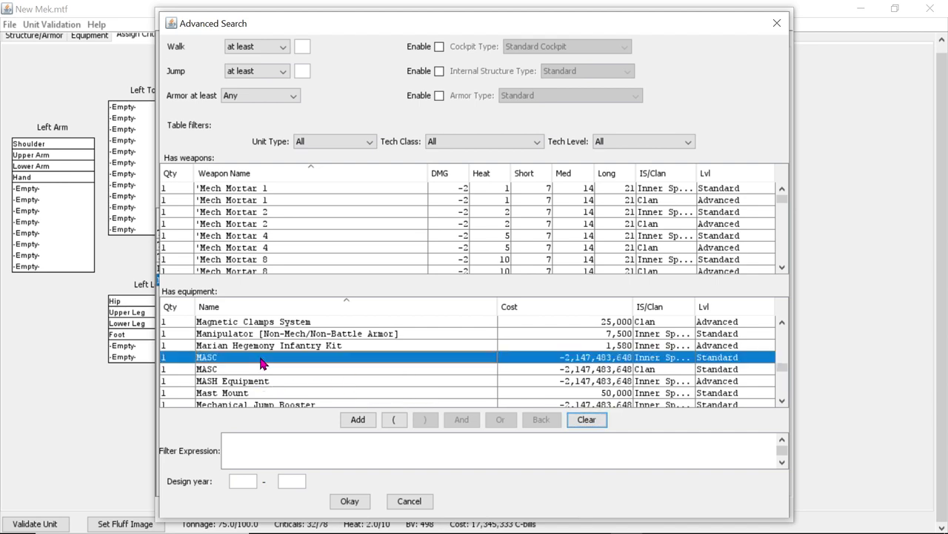
{"action": "left_click", "coordinate": [359, 420]}
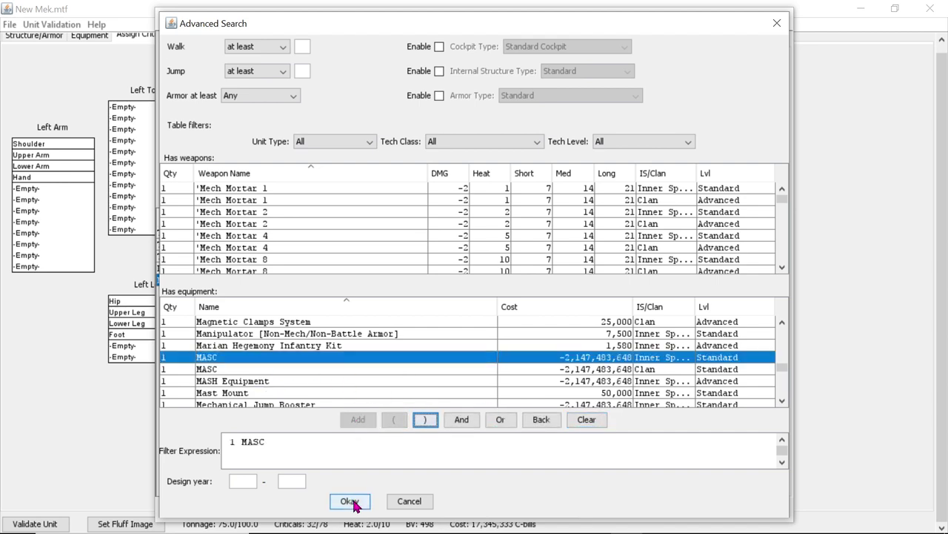
{"action": "left_click", "coordinate": [426, 421]}
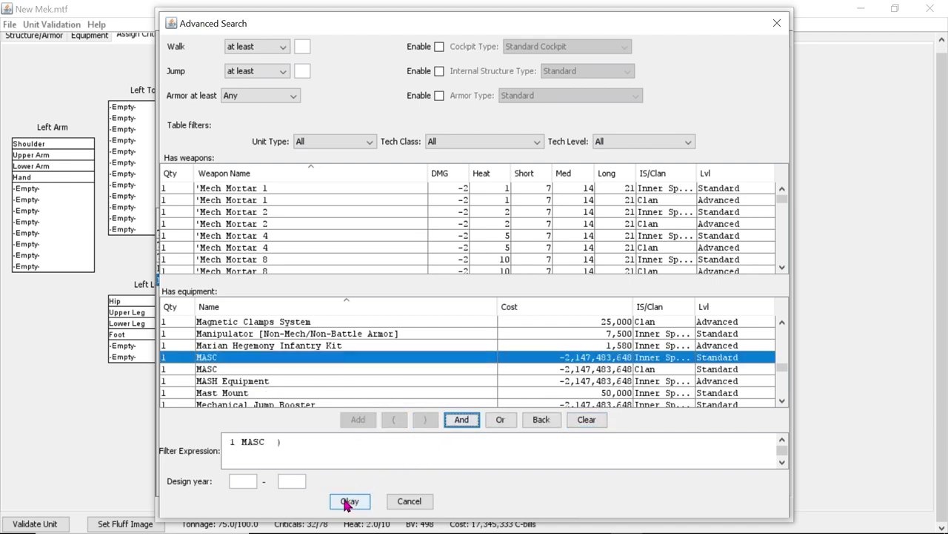
{"action": "left_click", "coordinate": [350, 501]}
- Change the type filter from IS experimental to IS TW non-box set, and browse the mechs fitted with MASC
{"action": "scroll", "coordinate": [267, 297], "scroll_direction": "down", "scroll_amount": 3}
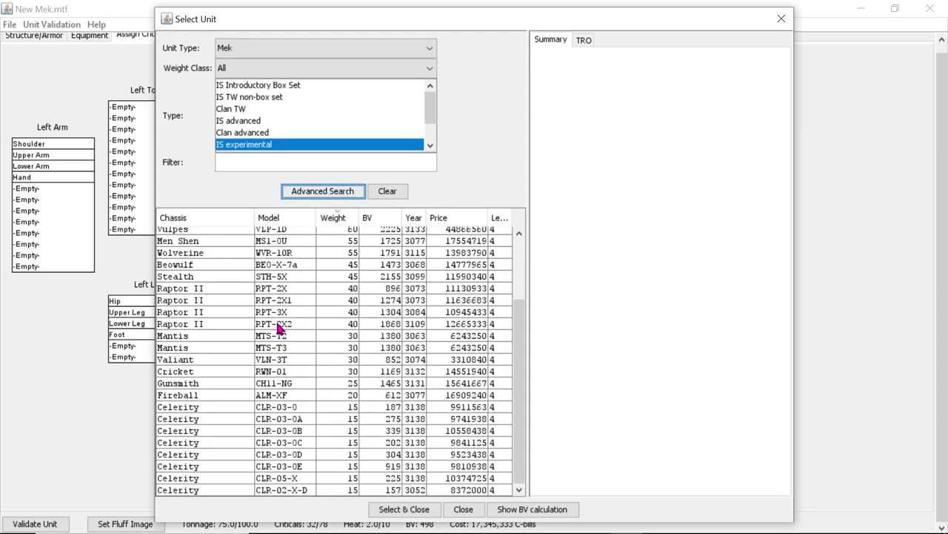
{"action": "scroll", "coordinate": [282, 341], "scroll_direction": "up", "scroll_amount": 3}
{"action": "left_click", "coordinate": [281, 97]}
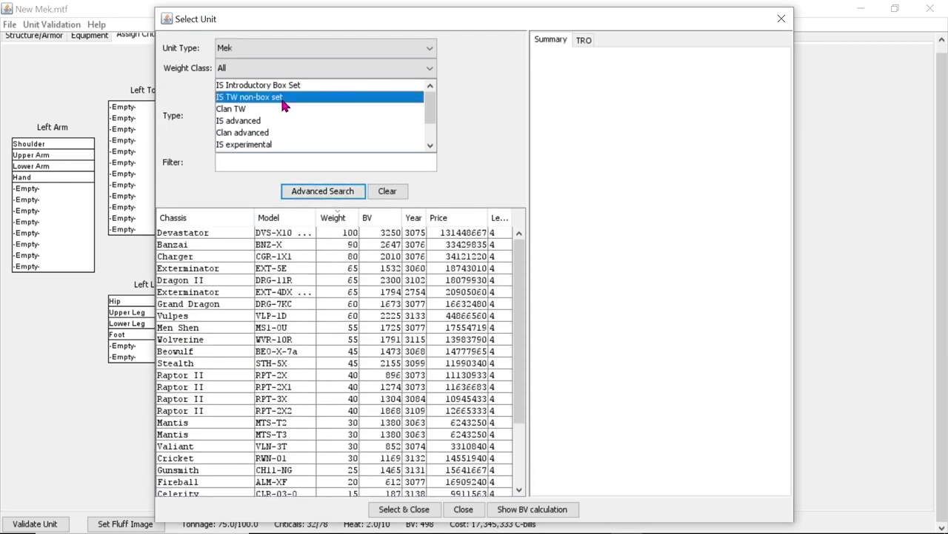
{"action": "scroll", "coordinate": [306, 311], "scroll_direction": "down", "scroll_amount": 3}
{"action": "scroll", "coordinate": [307, 317], "scroll_direction": "down", "scroll_amount": 20}
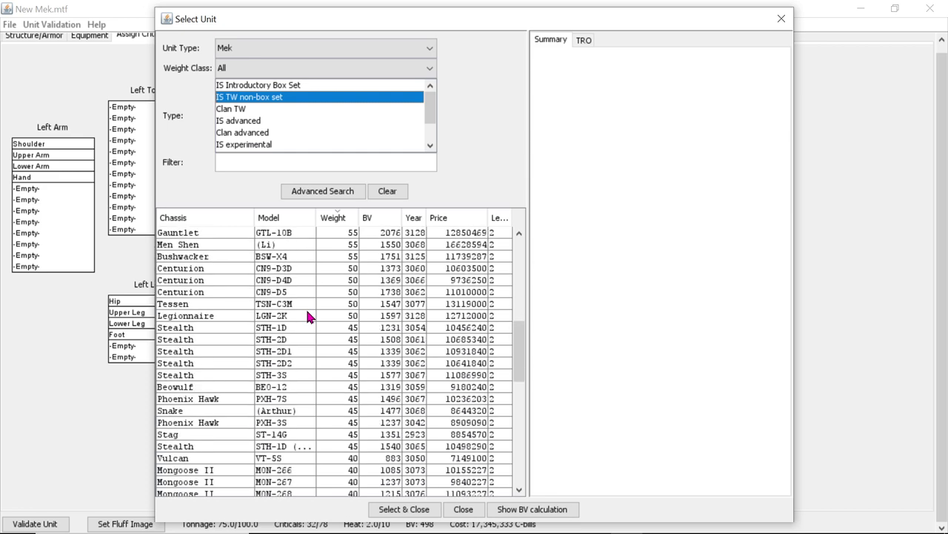
{"action": "scroll", "coordinate": [308, 318], "scroll_direction": "down", "scroll_amount": 1}
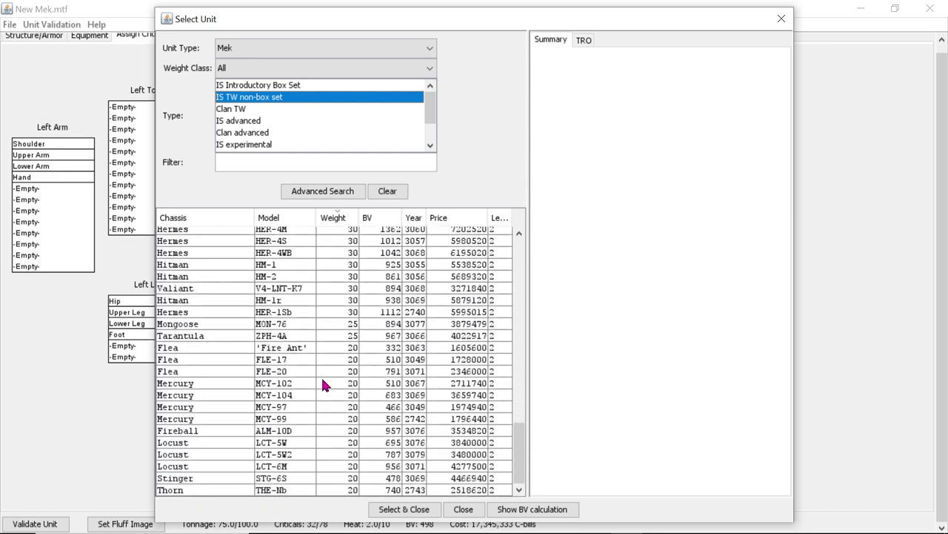
{"action": "scroll", "coordinate": [315, 474], "scroll_direction": "up", "scroll_amount": 12}
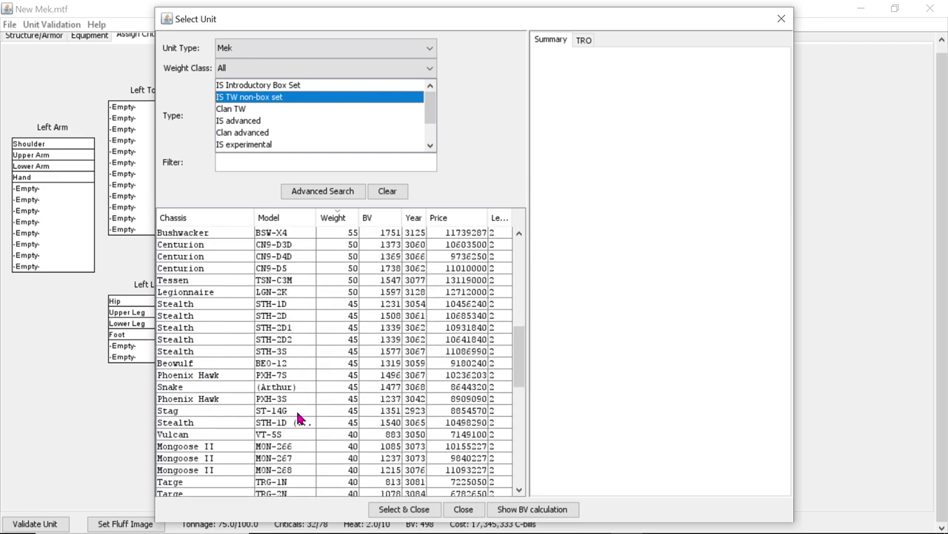
{"action": "scroll", "coordinate": [297, 413], "scroll_direction": "up", "scroll_amount": 10}
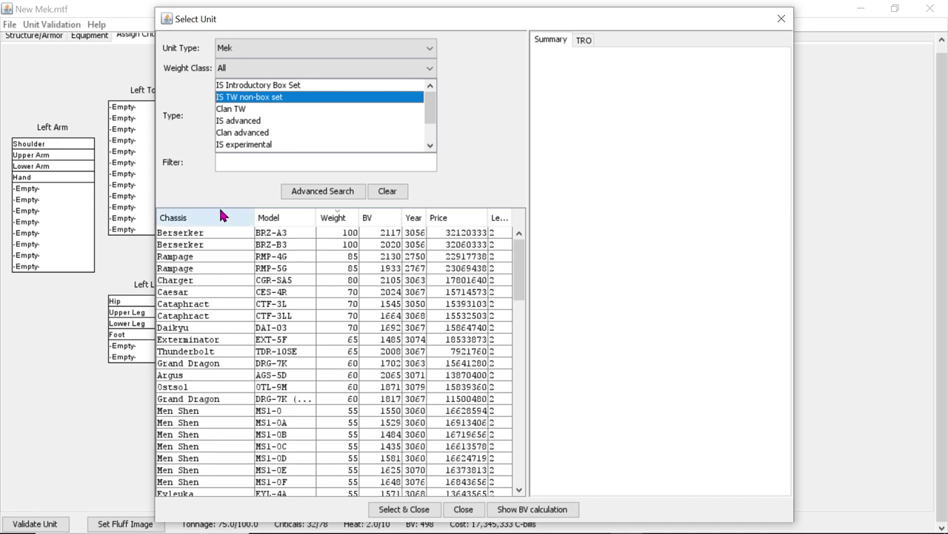
- Compare the movement values of the Berserker BRZ-A3, Rampage RMP-4G and Men Shen MS1-O
{"action": "left_click", "coordinate": [301, 231]}
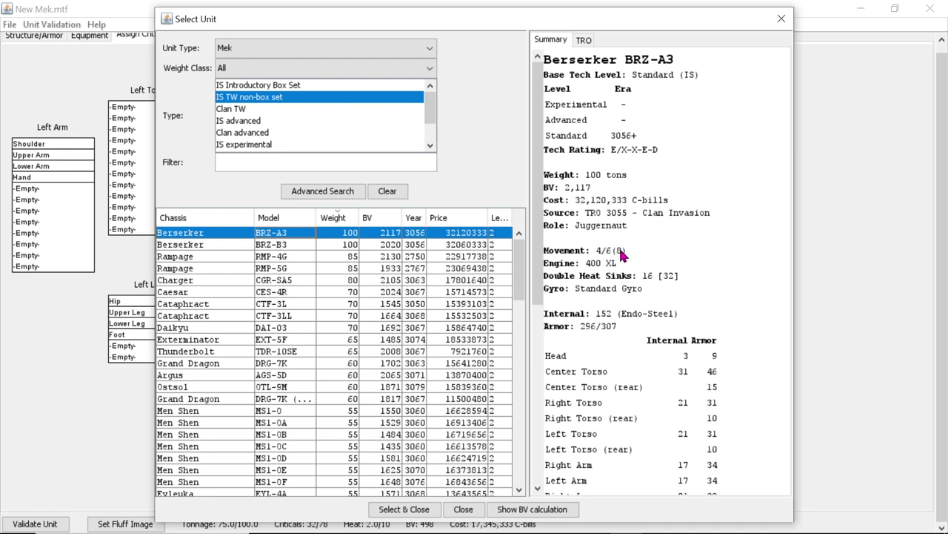
{"action": "left_click", "coordinate": [401, 248]}
{"action": "left_click", "coordinate": [403, 260]}
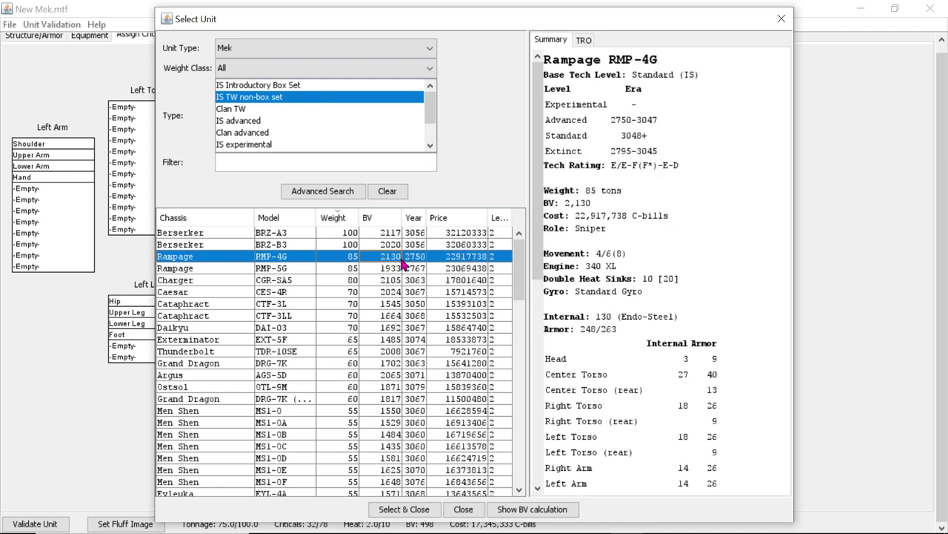
{"action": "scroll", "coordinate": [402, 296], "scroll_direction": "down", "scroll_amount": 2}
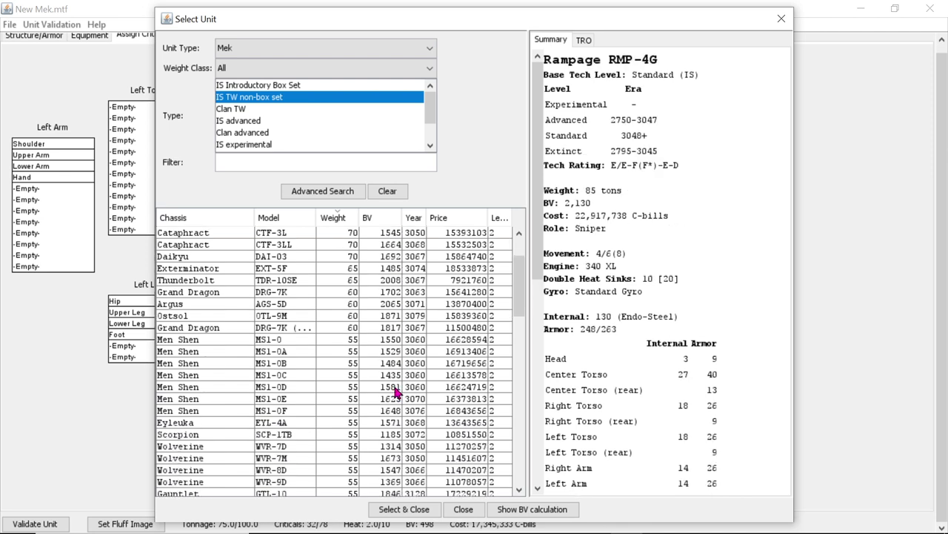
{"action": "left_click", "coordinate": [372, 341]}
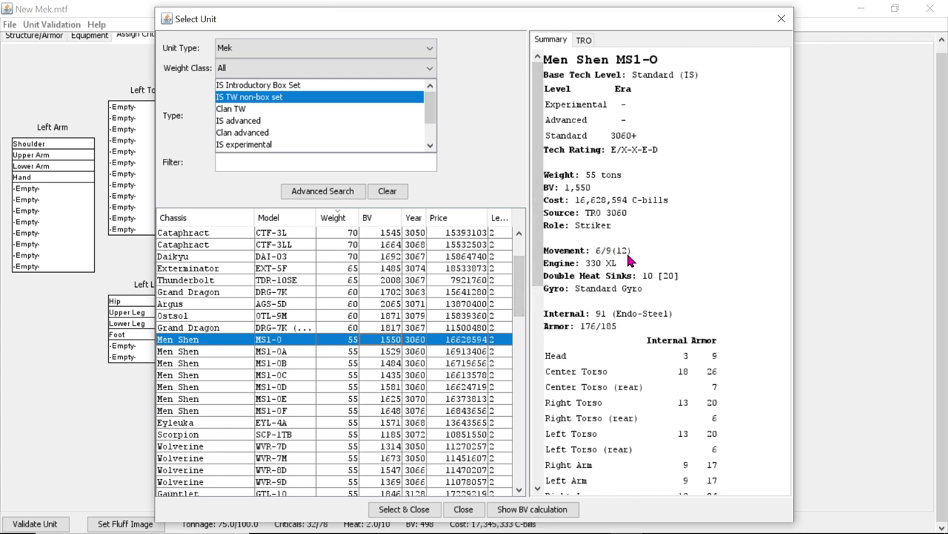
- Examine the 20-ton Stinger STG-6S's summary, including its movement, weapons and equipment
{"action": "scroll", "coordinate": [401, 351], "scroll_direction": "down", "scroll_amount": 20}
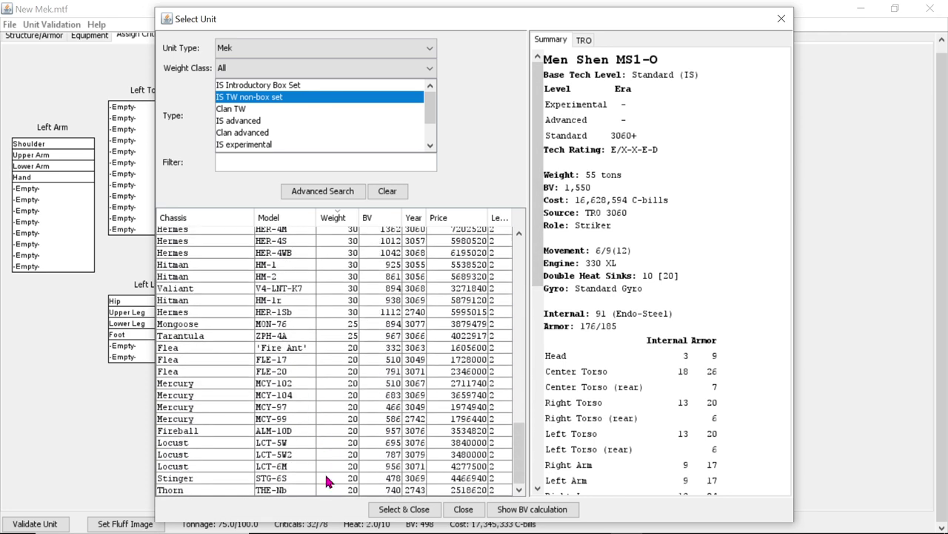
{"action": "left_click", "coordinate": [324, 478]}
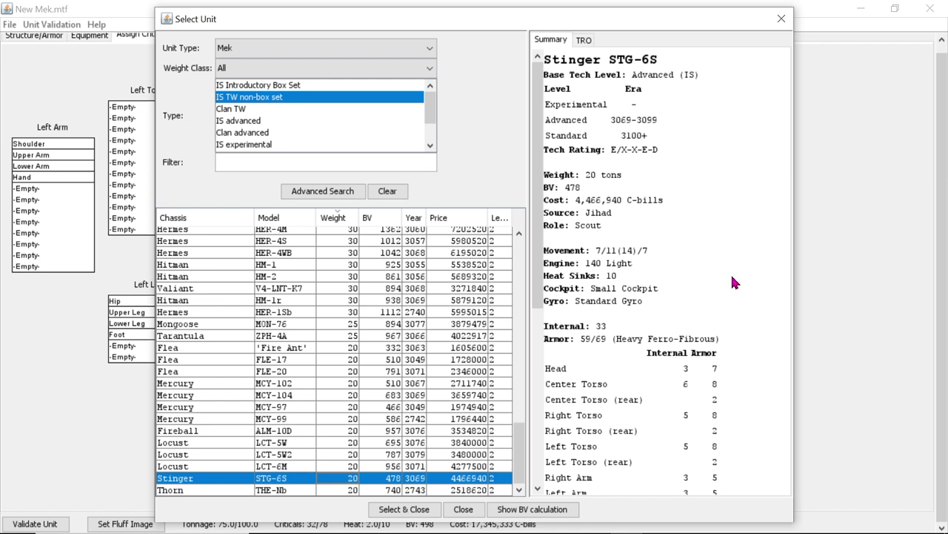
{"action": "scroll", "coordinate": [677, 215], "scroll_direction": "down", "scroll_amount": 6}
{"action": "scroll", "coordinate": [723, 382], "scroll_direction": "up", "scroll_amount": 6}
- Examine the Locust LCT-6M's summary, highlighting its movement values and checking its weapons and equipment
{"action": "left_click", "coordinate": [272, 466]}
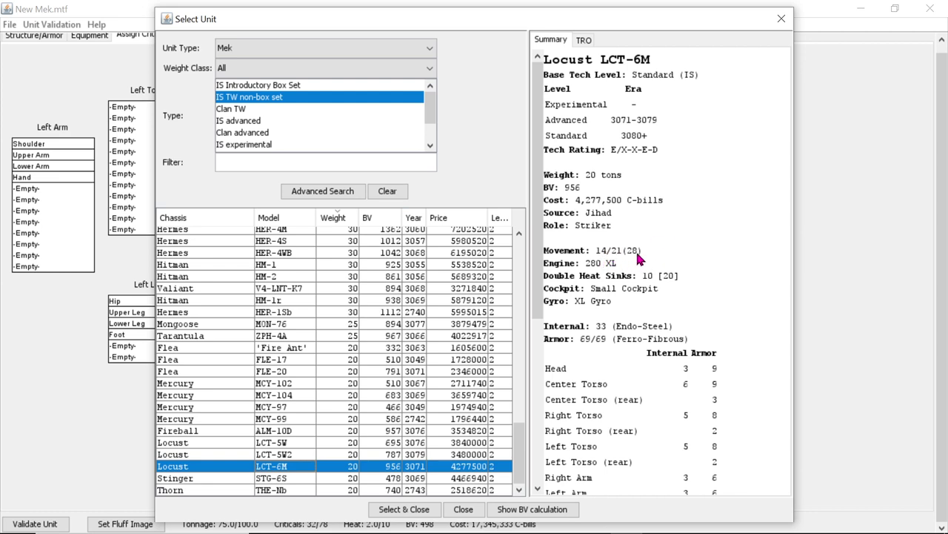
{"action": "left_click_drag", "start_coordinate": [630, 254], "coordinate": [637, 255]}
{"action": "scroll", "coordinate": [718, 307], "scroll_direction": "down", "scroll_amount": 5}
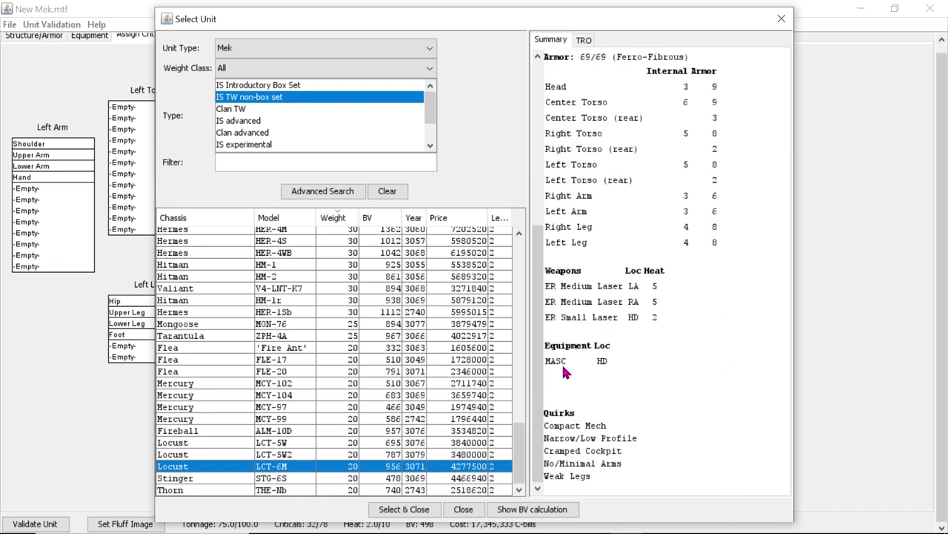
{"action": "scroll", "coordinate": [744, 384], "scroll_direction": "up", "scroll_amount": 3}
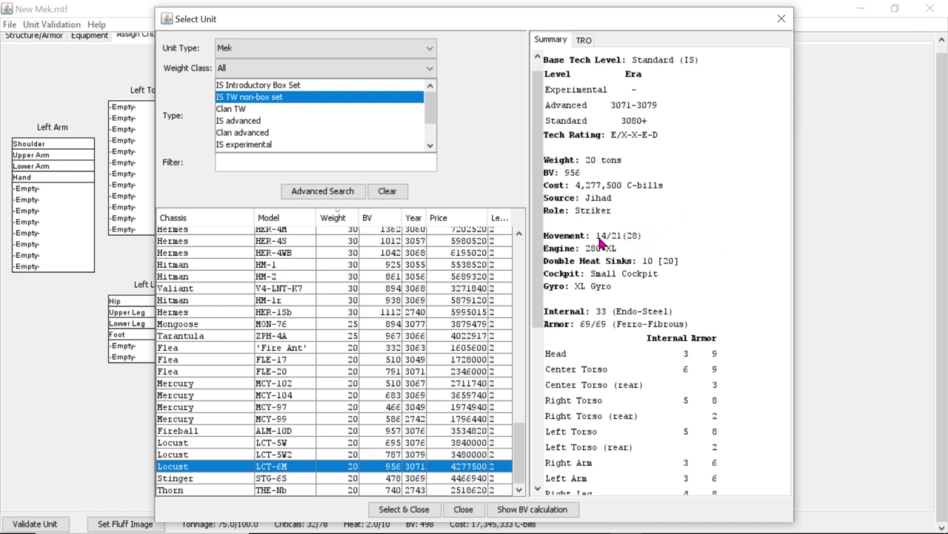
{"action": "left_click_drag", "start_coordinate": [598, 239], "coordinate": [621, 241]}
{"action": "left_click", "coordinate": [630, 240]}
{"action": "scroll", "coordinate": [693, 252], "scroll_direction": "up", "scroll_amount": 1}
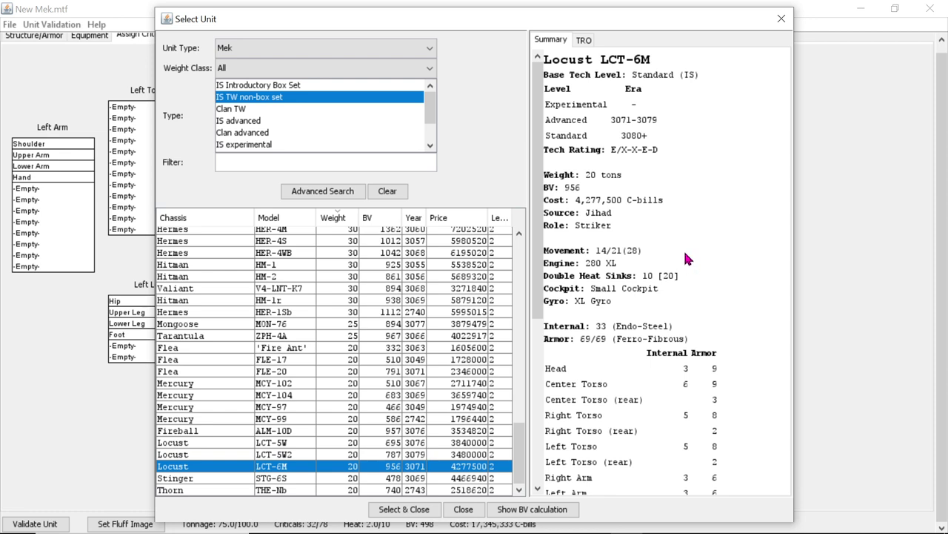
- Examine the Mongoose II MON-268's movement, weapons and equipment, highlighting its C3 Computer [Master] entry
{"action": "scroll", "coordinate": [363, 378], "scroll_direction": "up", "scroll_amount": 6}
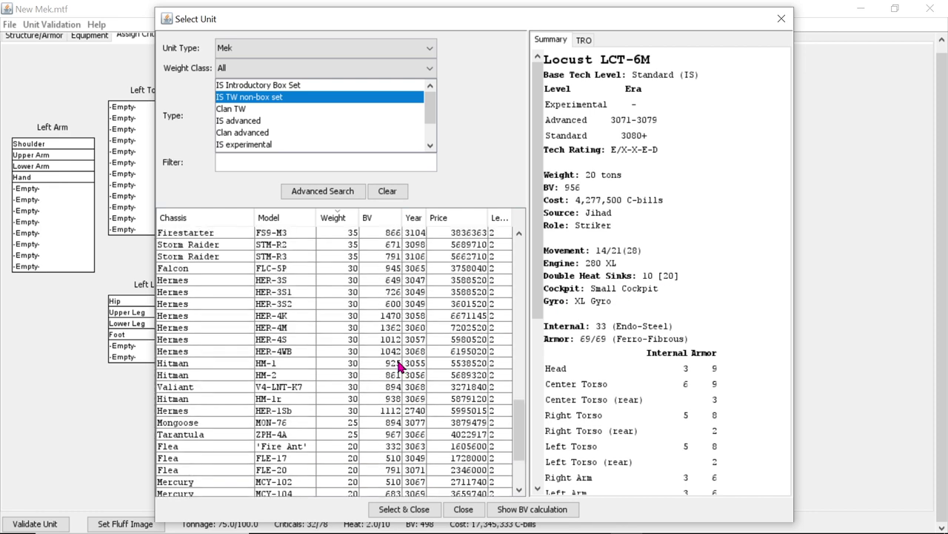
{"action": "scroll", "coordinate": [417, 370], "scroll_direction": "up", "scroll_amount": 3}
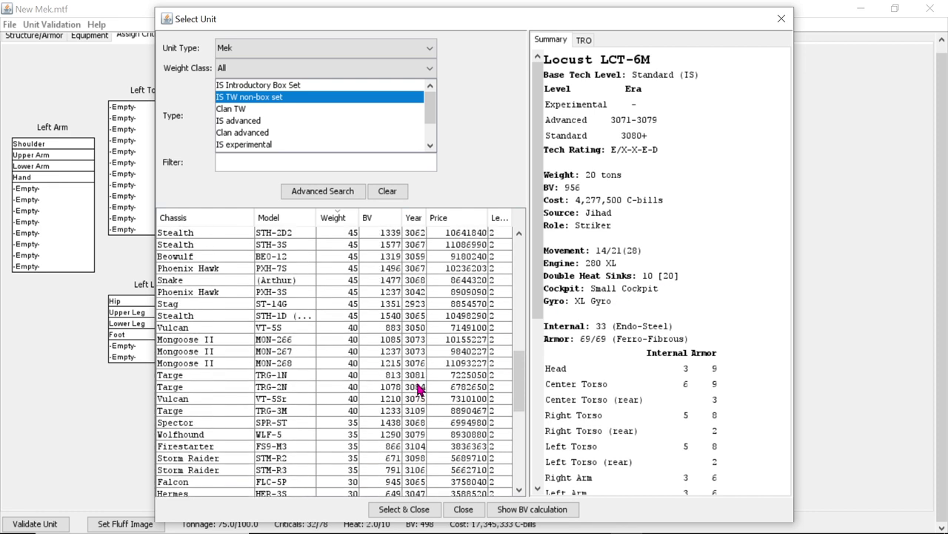
{"action": "left_click", "coordinate": [374, 364]}
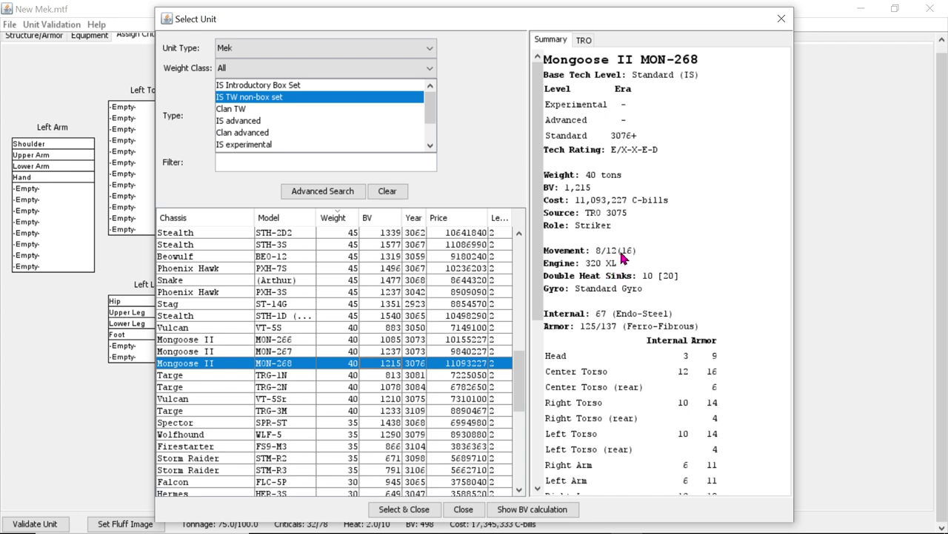
{"action": "scroll", "coordinate": [749, 354], "scroll_direction": "down", "scroll_amount": 3}
{"action": "scroll", "coordinate": [749, 356], "scroll_direction": "down", "scroll_amount": 3}
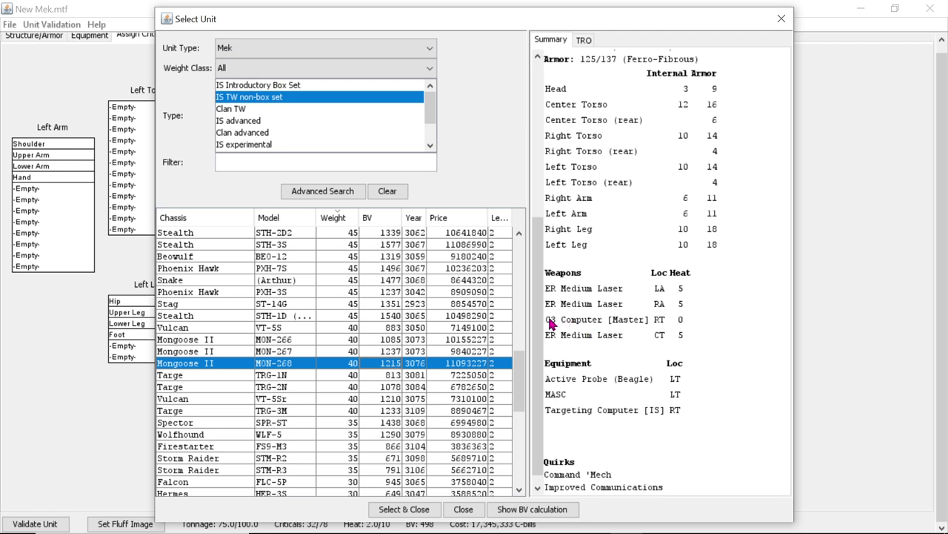
{"action": "left_click_drag", "start_coordinate": [551, 320], "coordinate": [609, 326]}
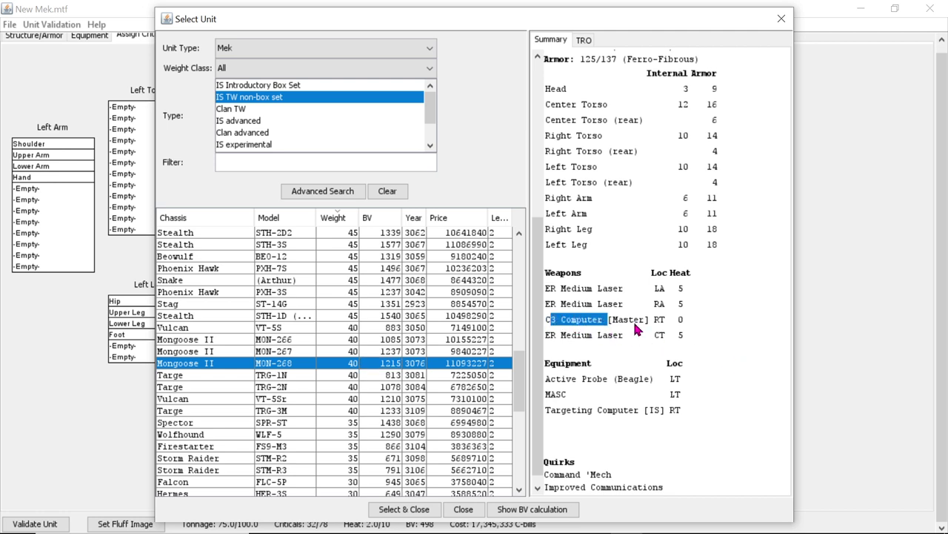
{"action": "scroll", "coordinate": [682, 371], "scroll_direction": "up", "scroll_amount": 5}
{"action": "scroll", "coordinate": [361, 380], "scroll_direction": "up", "scroll_amount": 3}
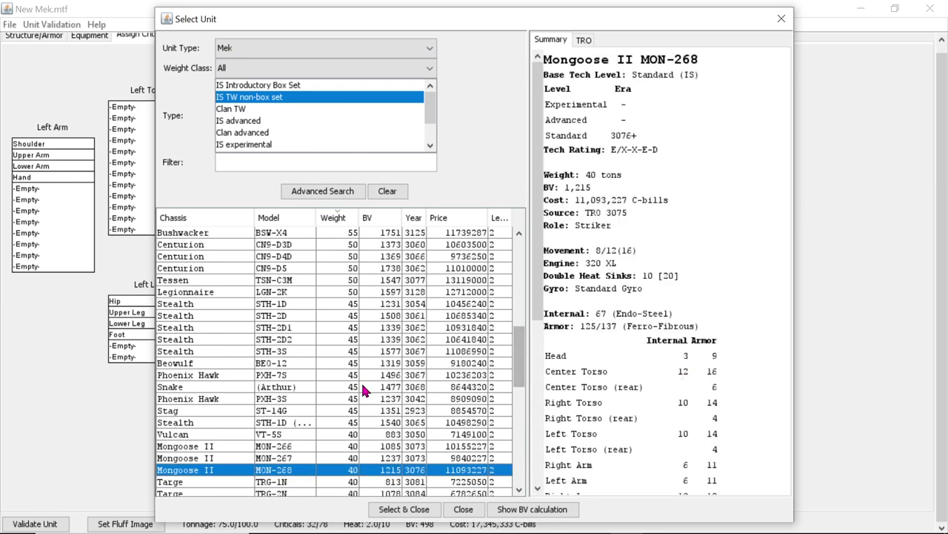
{"action": "scroll", "coordinate": [362, 387], "scroll_direction": "up", "scroll_amount": 7}
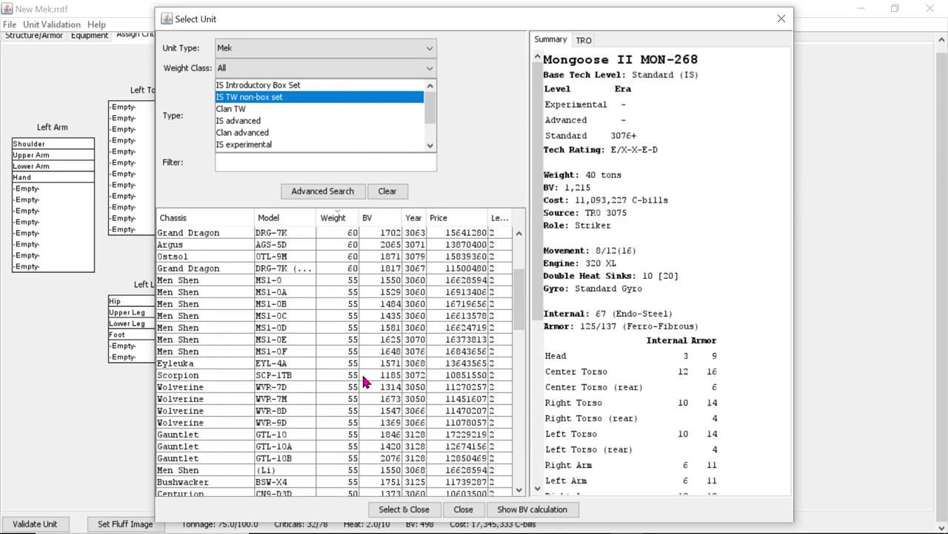
{"action": "mouse_move", "coordinate": [431, 519]}
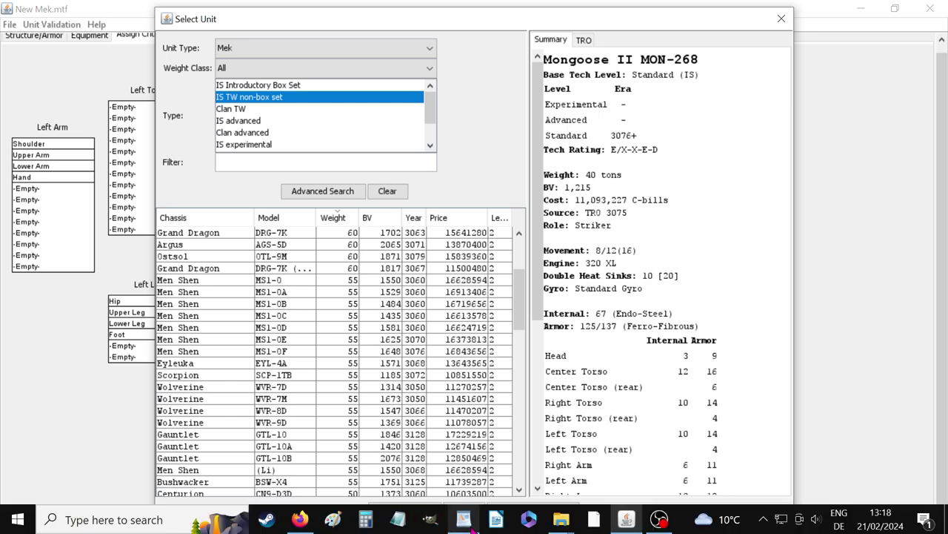
{"action": "left_click", "coordinate": [659, 519]}
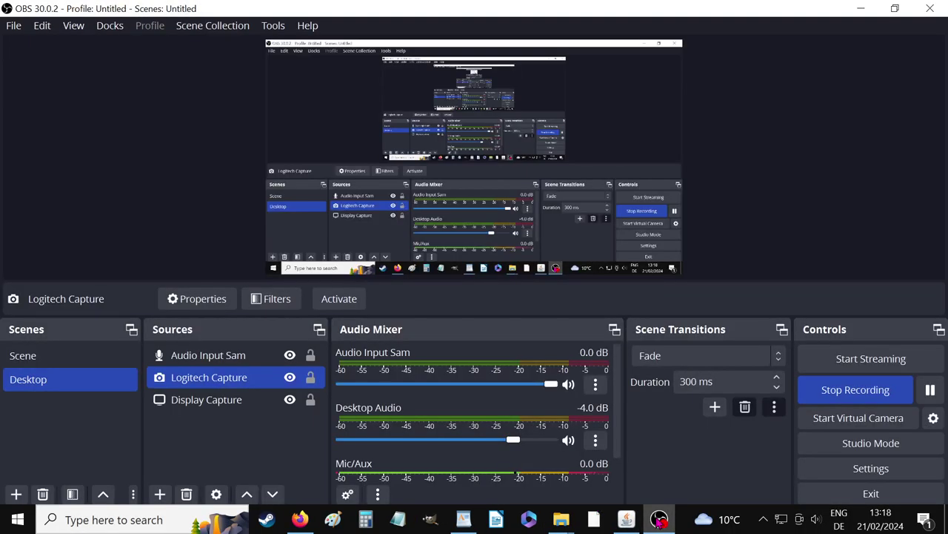